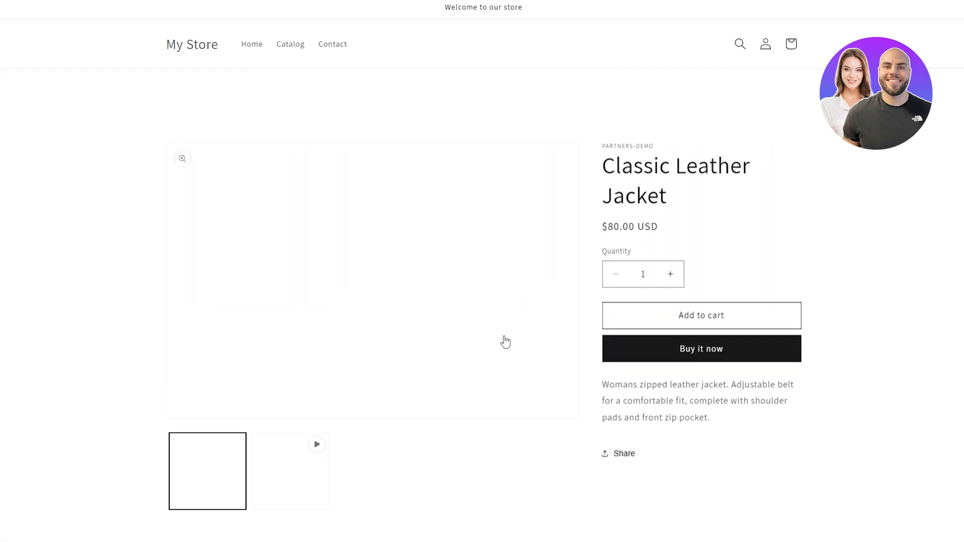
# Examine the Classic Leather Jacket storefront page, including its description, rating and price, and preview its product video in the gallery.
pyautogui.scroll(-3, 877, 243)
pyautogui.scroll(-1, 878, 242)
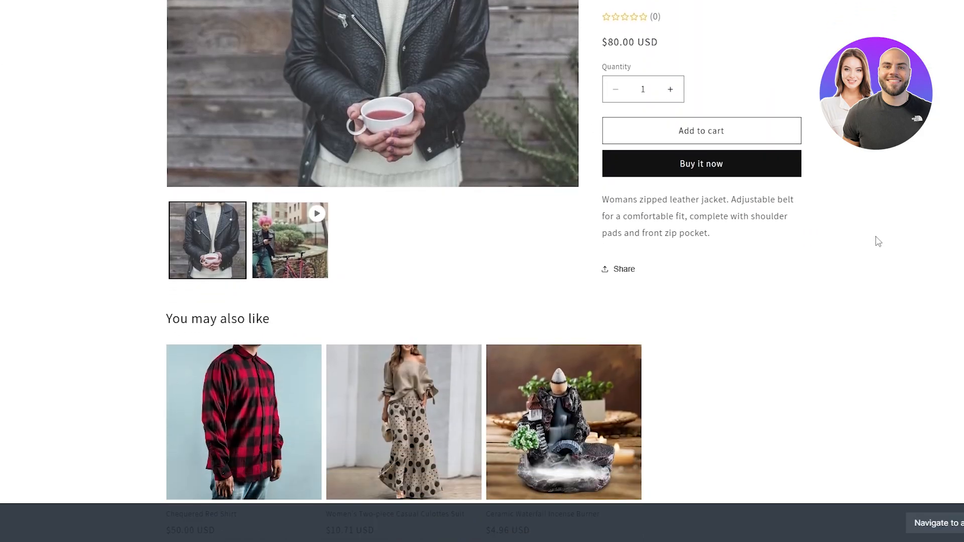
pyautogui.scroll(3, 875, 241)
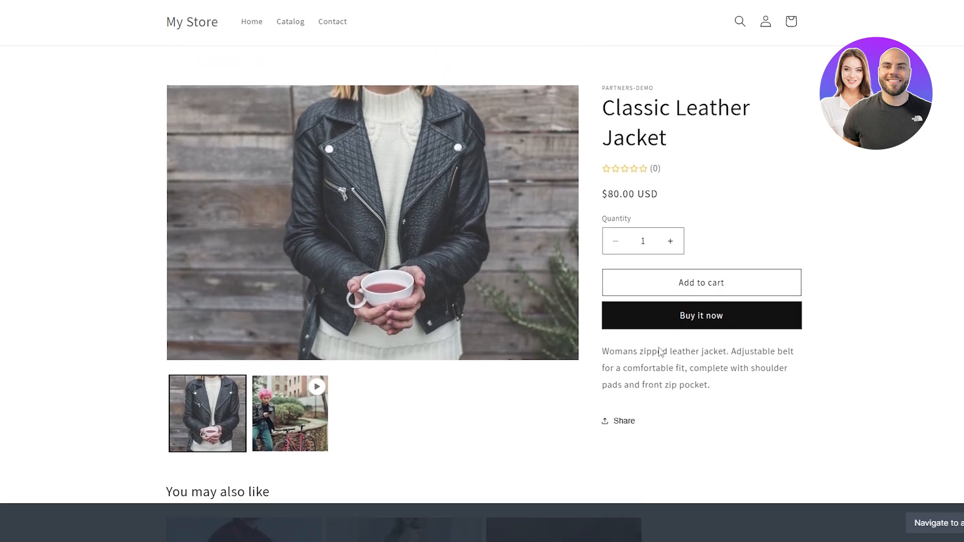
pyautogui.moveTo(601, 355); pyautogui.dragTo(707, 396)
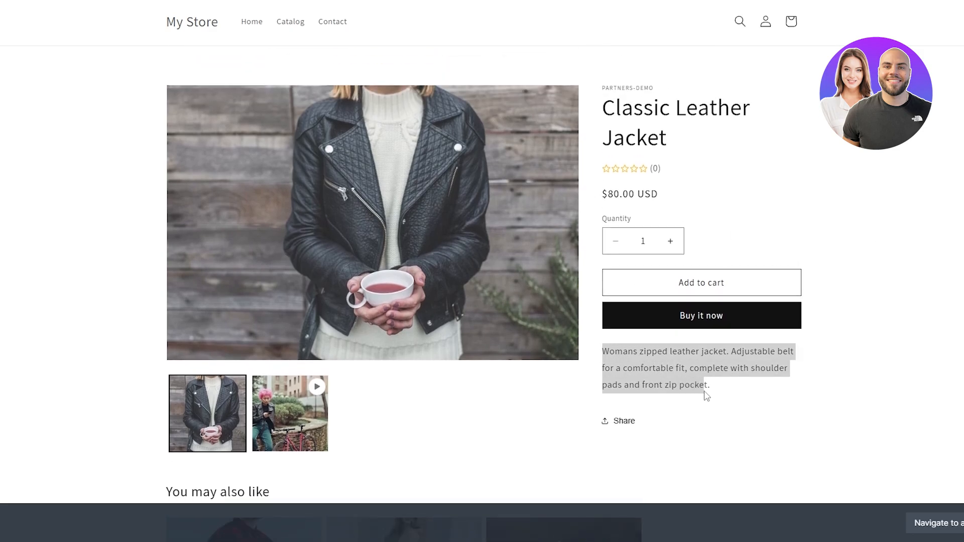
pyautogui.moveTo(593, 172); pyautogui.dragTo(706, 188)
pyautogui.click(774, 189)
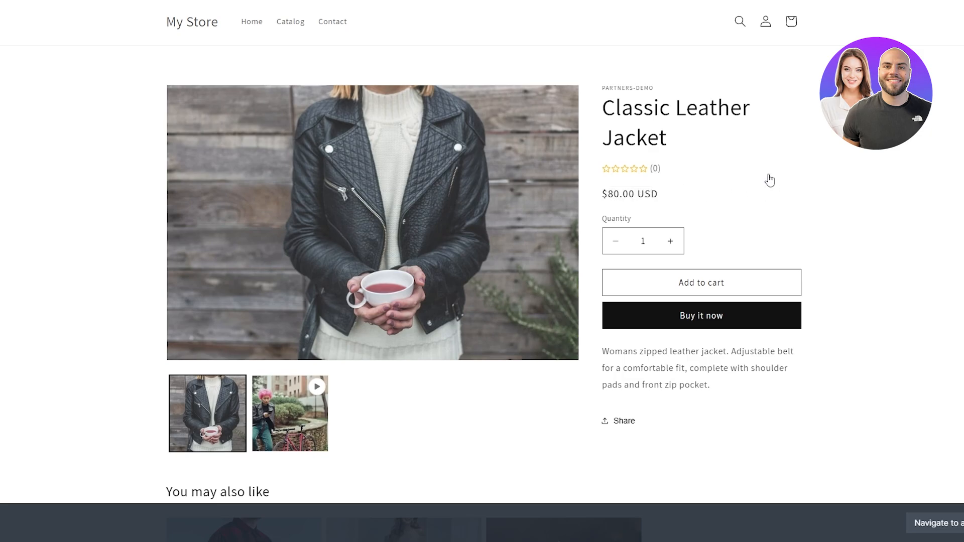
pyautogui.click(279, 438)
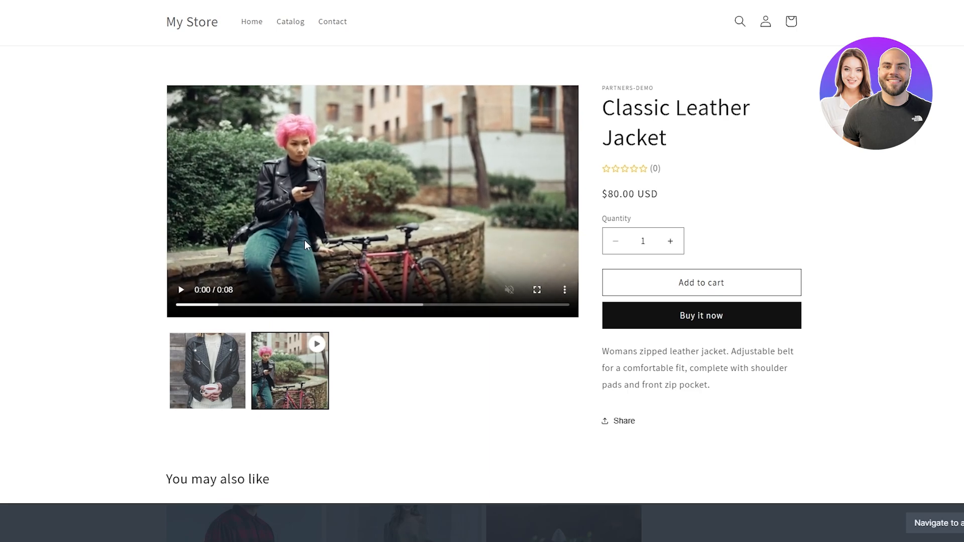
pyautogui.click(213, 369)
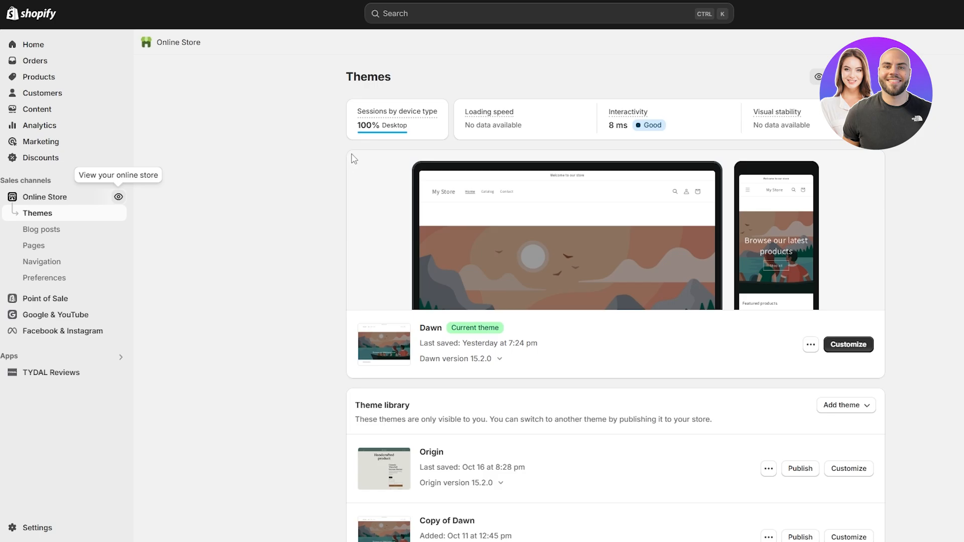
# Open the store's custom data settings and review the metafield and metaobject definitions.
pyautogui.click(37, 528)
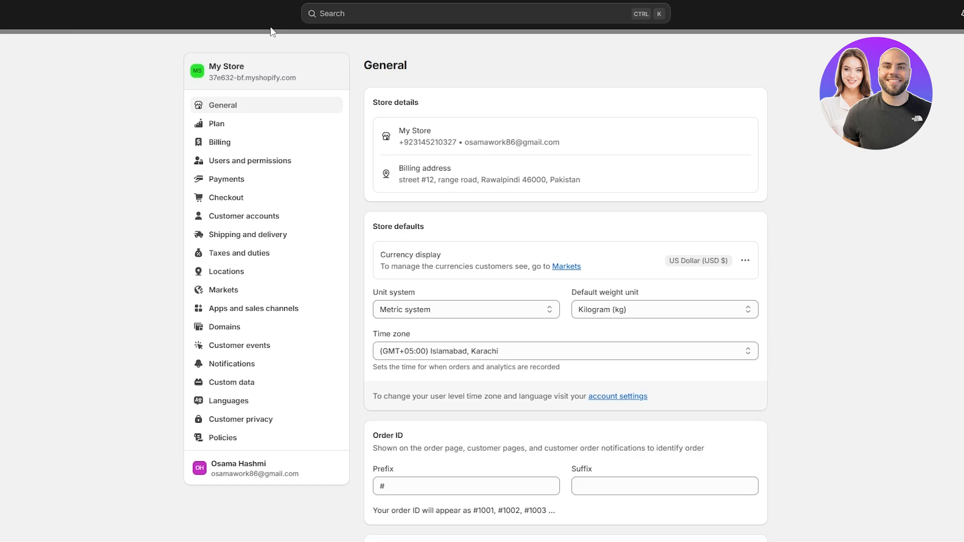
pyautogui.click(235, 384)
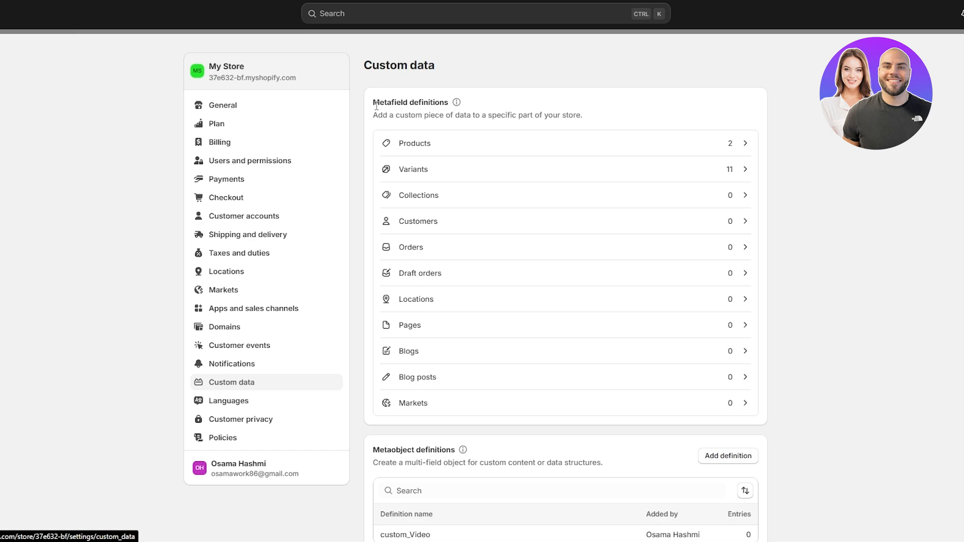
pyautogui.moveTo(376, 106); pyautogui.dragTo(439, 112)
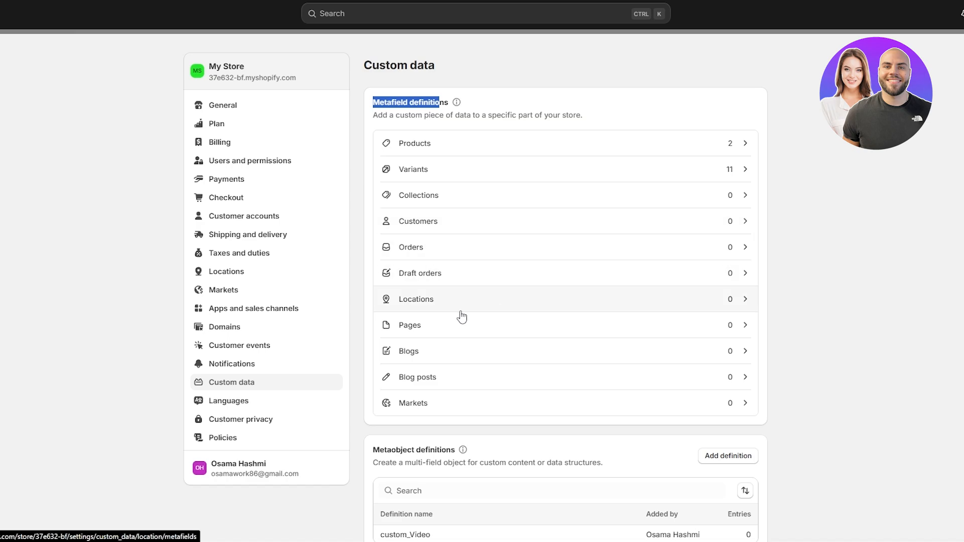
pyautogui.scroll(-2, 462, 316)
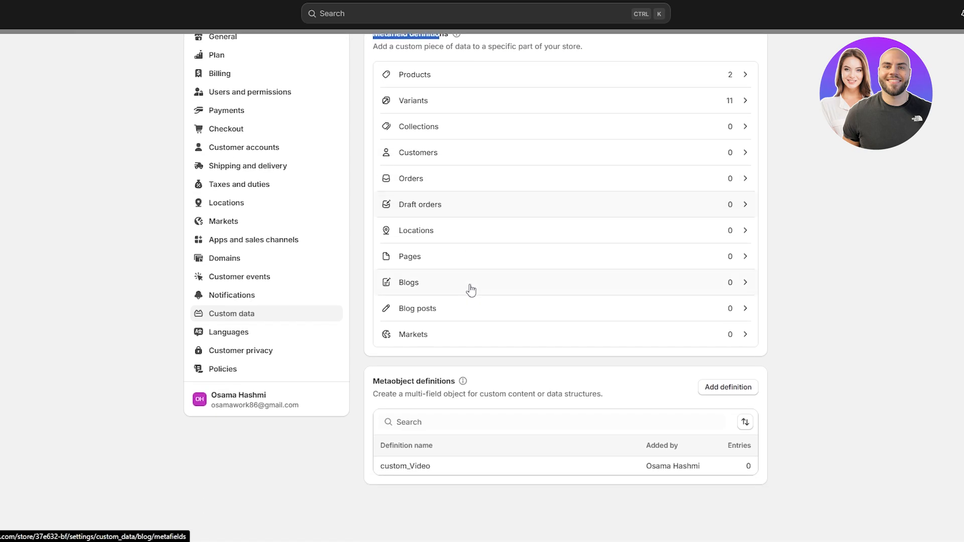
pyautogui.moveTo(380, 381); pyautogui.dragTo(453, 391)
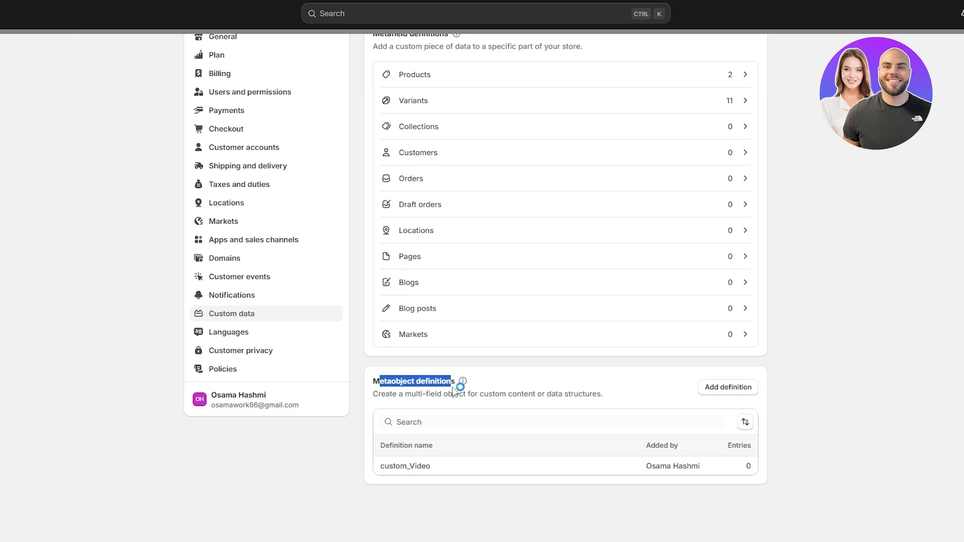
pyautogui.click(518, 390)
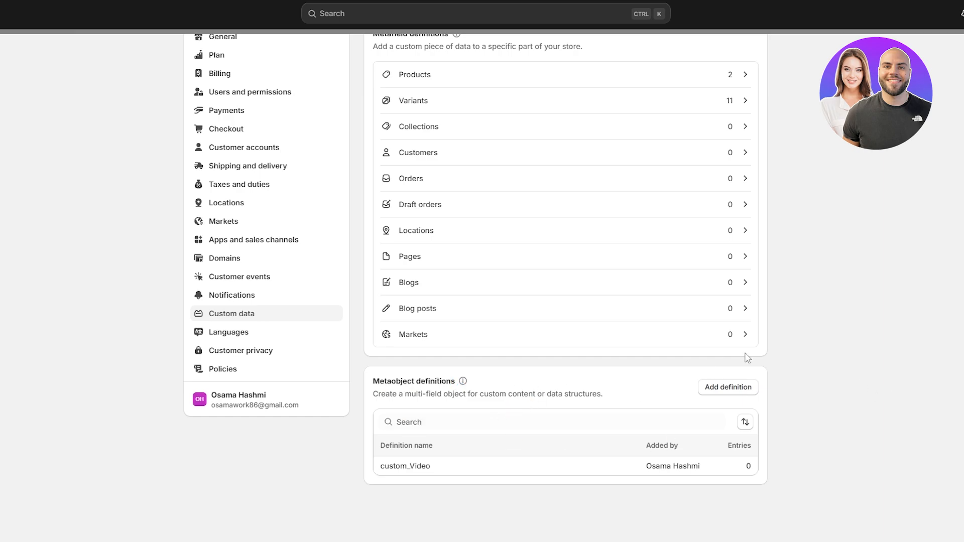
# Open the Video definition among the product metafields and review its name, key, description, type and options.
pyautogui.scroll(3, 748, 358)
pyautogui.click(464, 146)
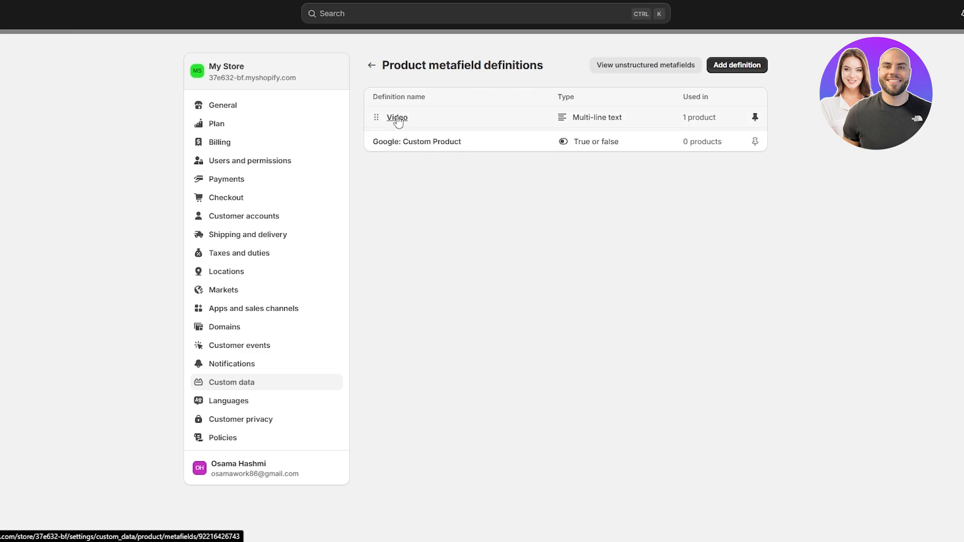
pyautogui.click(413, 122)
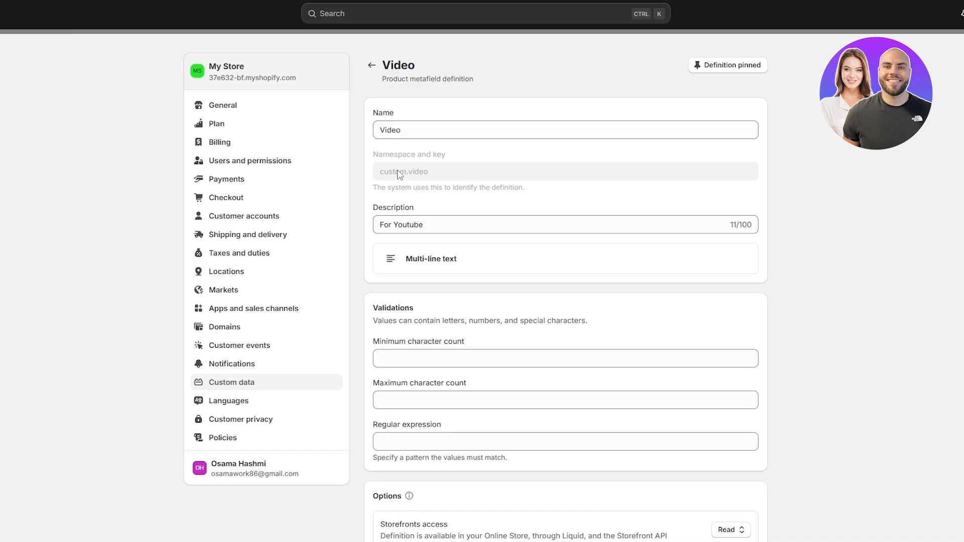
pyautogui.scroll(-3, 442, 183)
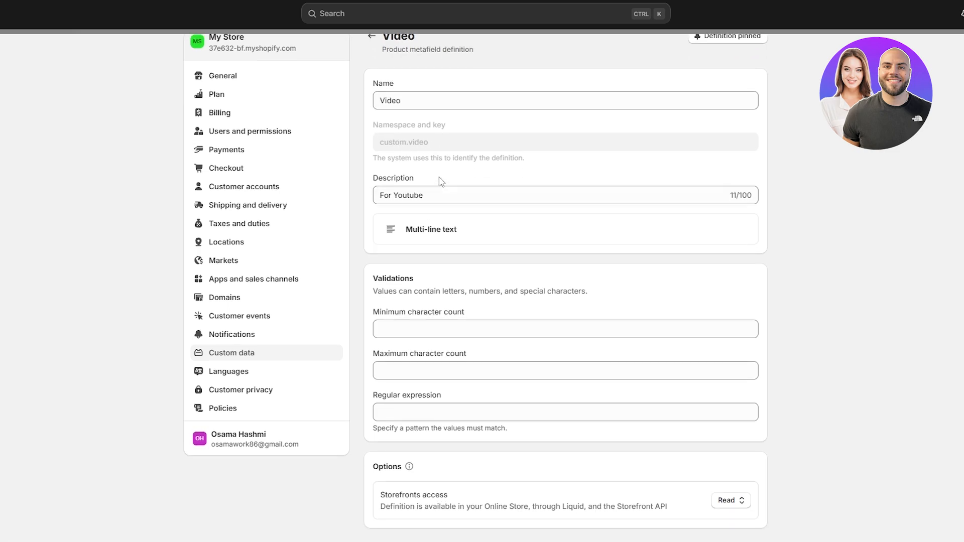
pyautogui.scroll(3, 422, 170)
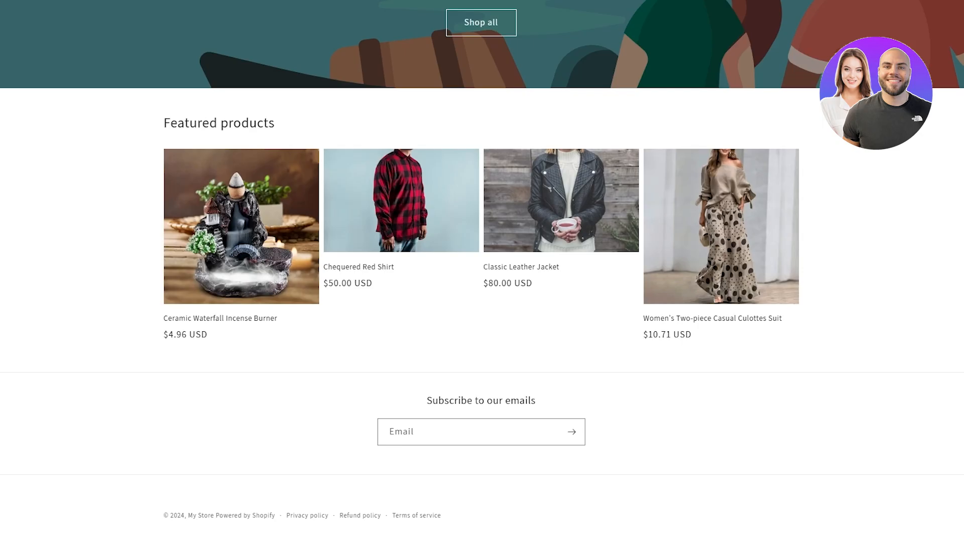
# Open the current Dawn theme for customization and bring up the Classic Leather Jacket product page in the preview.
pyautogui.scroll(4, 266, 88)
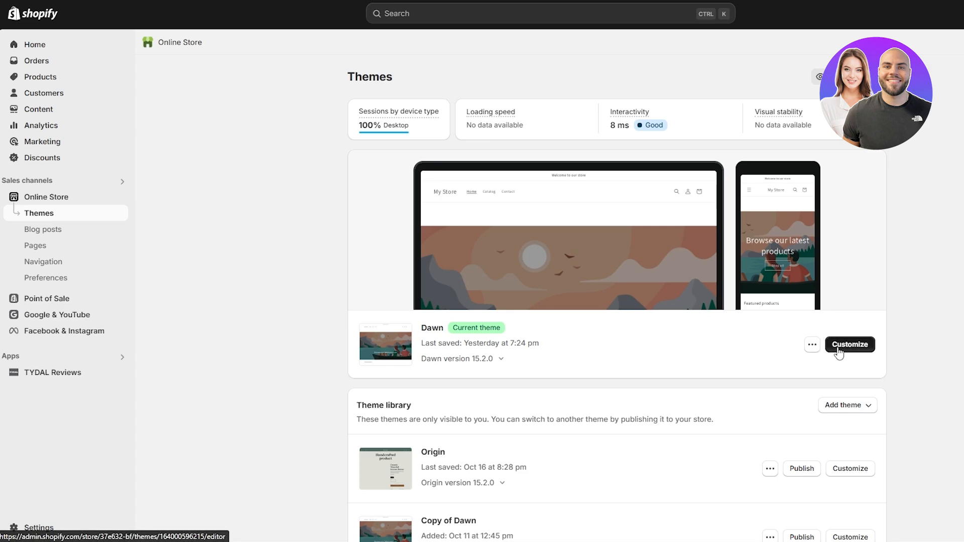
pyautogui.click(848, 344)
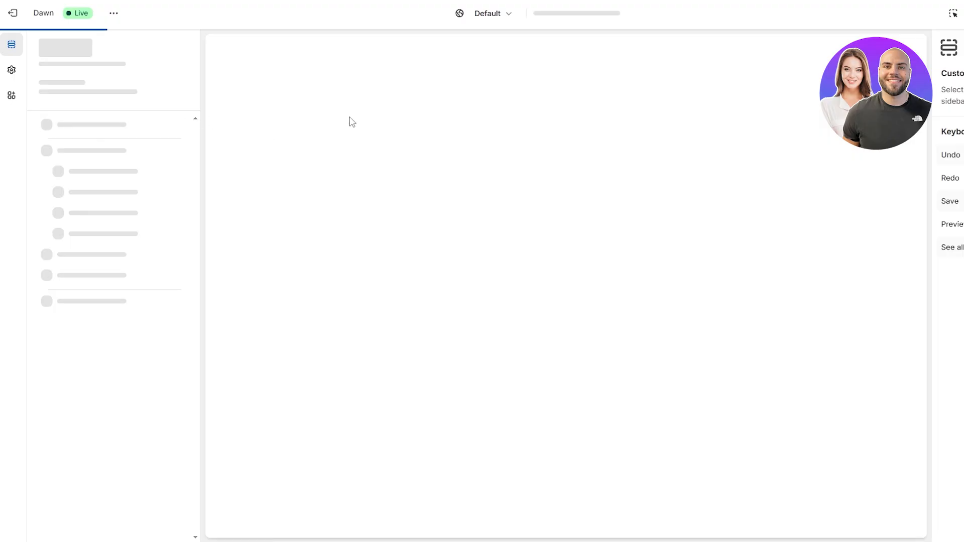
pyautogui.scroll(-5, 590, 282)
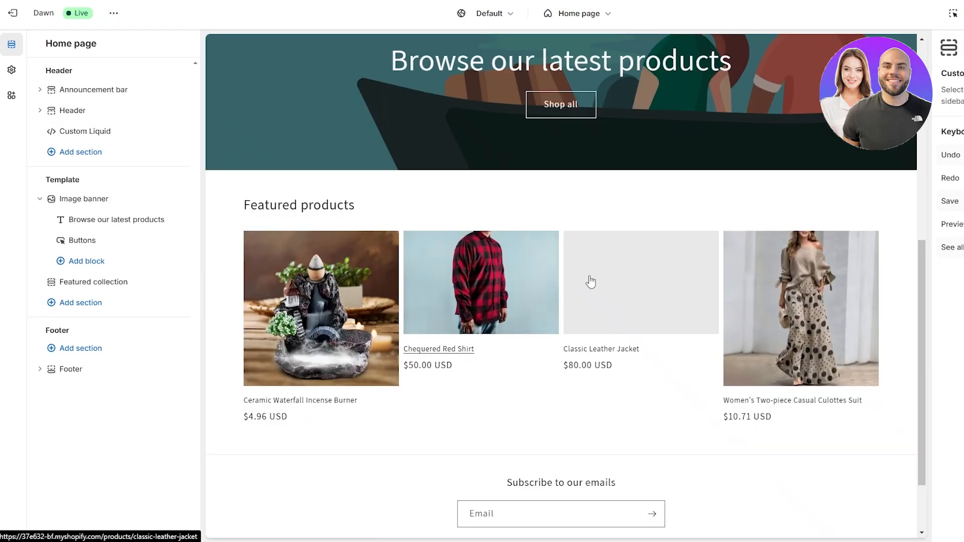
pyautogui.click(630, 270)
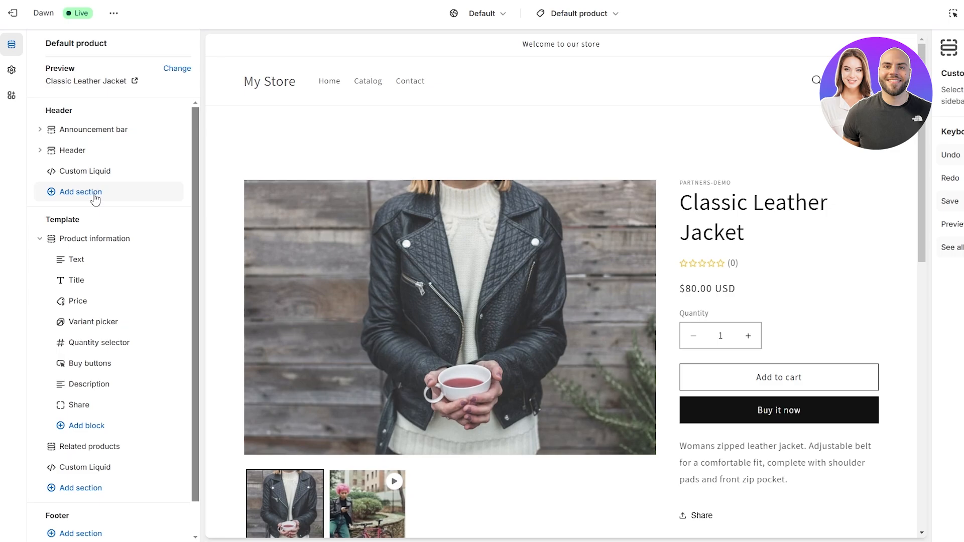
# Browse the sections available for the default product template and the blocks available for Product information.
pyautogui.scroll(-1, 95, 199)
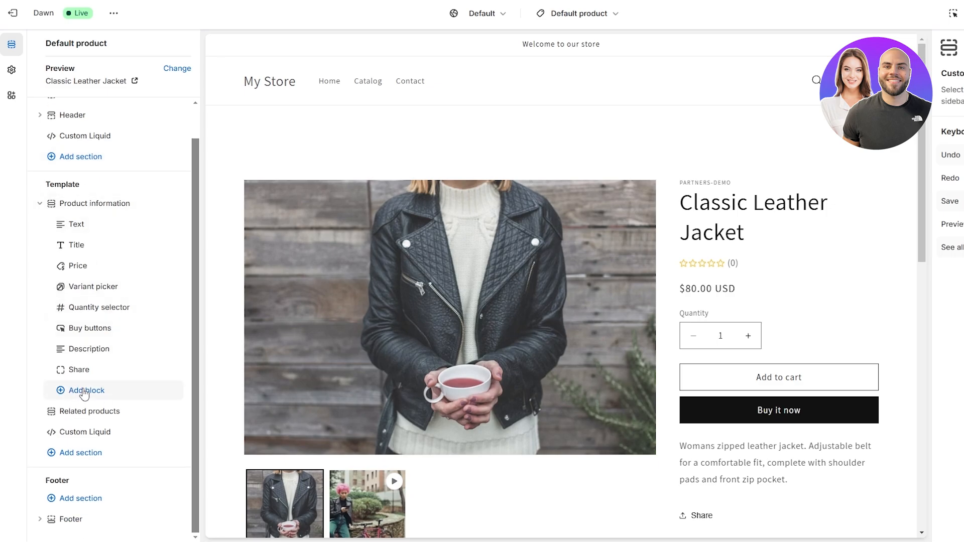
pyautogui.click(105, 454)
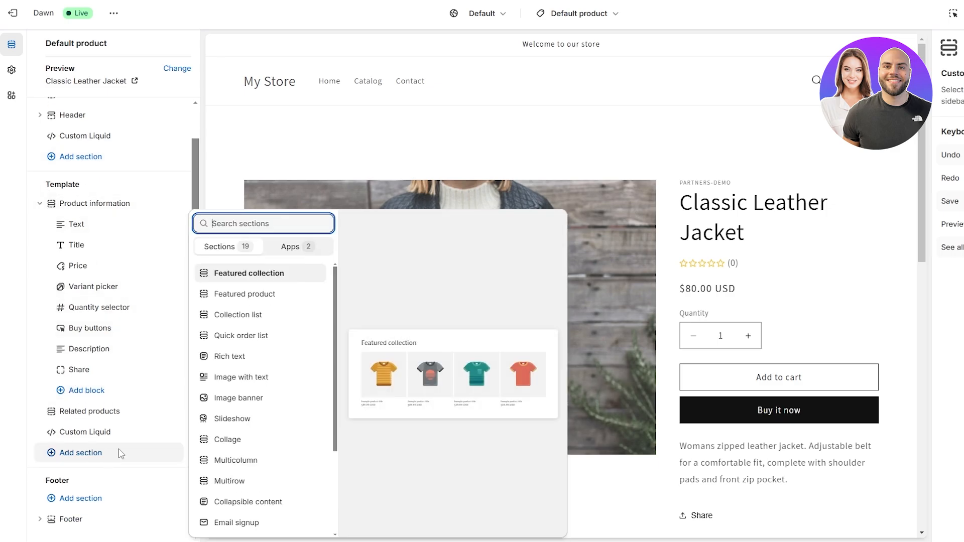
pyautogui.scroll(-5, 260, 269)
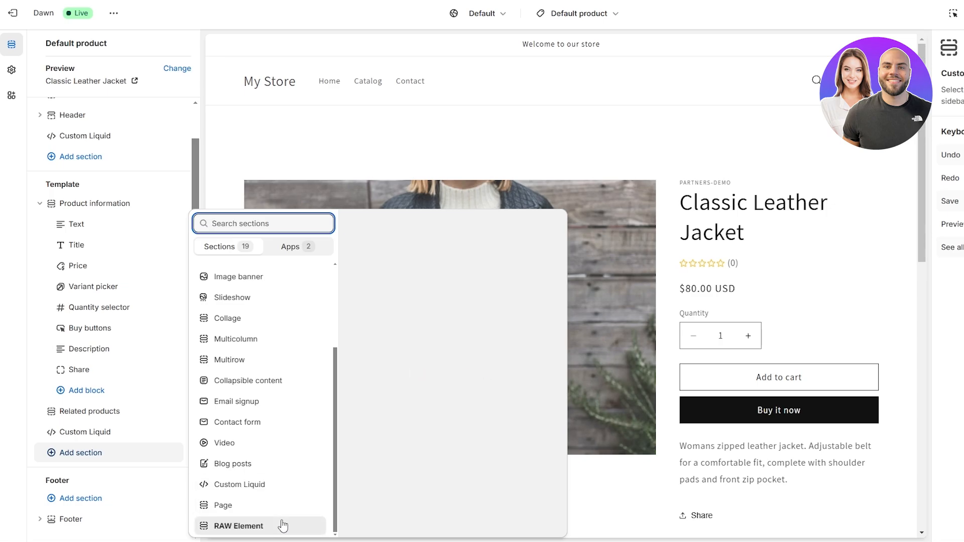
pyautogui.click(133, 389)
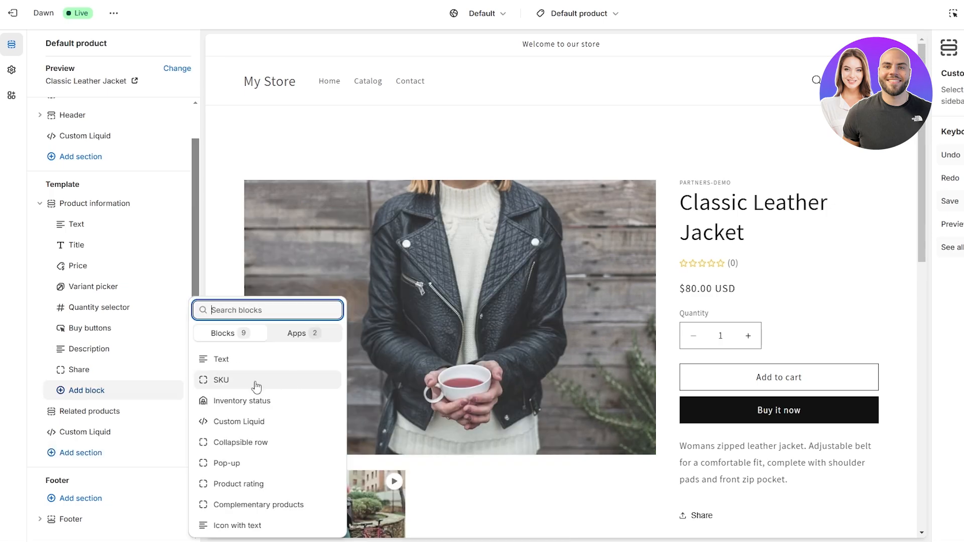
pyautogui.click(243, 404)
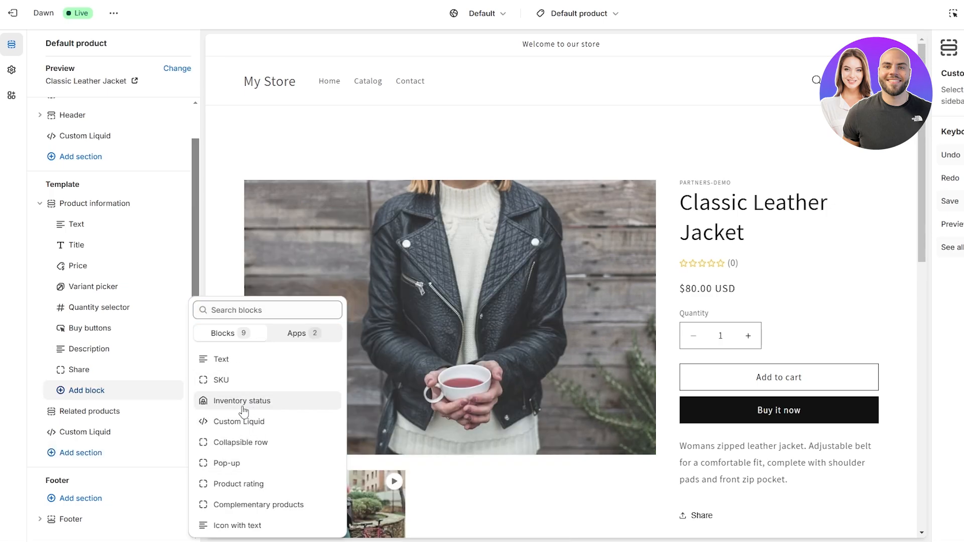
# Examine the product page preview down to the embedded YouTube video and find its Custom Liquid section in the template.
pyautogui.scroll(-10, 366, 359)
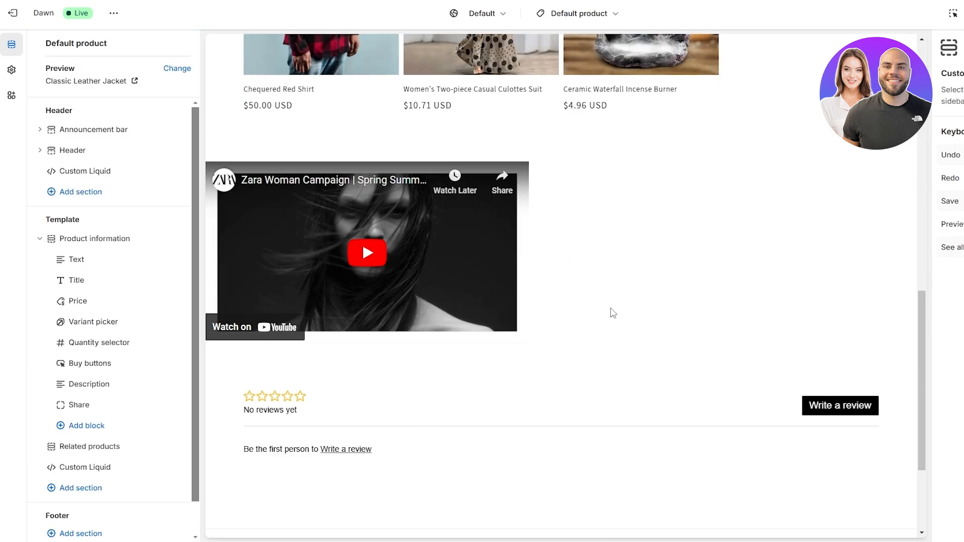
pyautogui.scroll(-3, 292, 252)
pyautogui.scroll(-1, 60, 345)
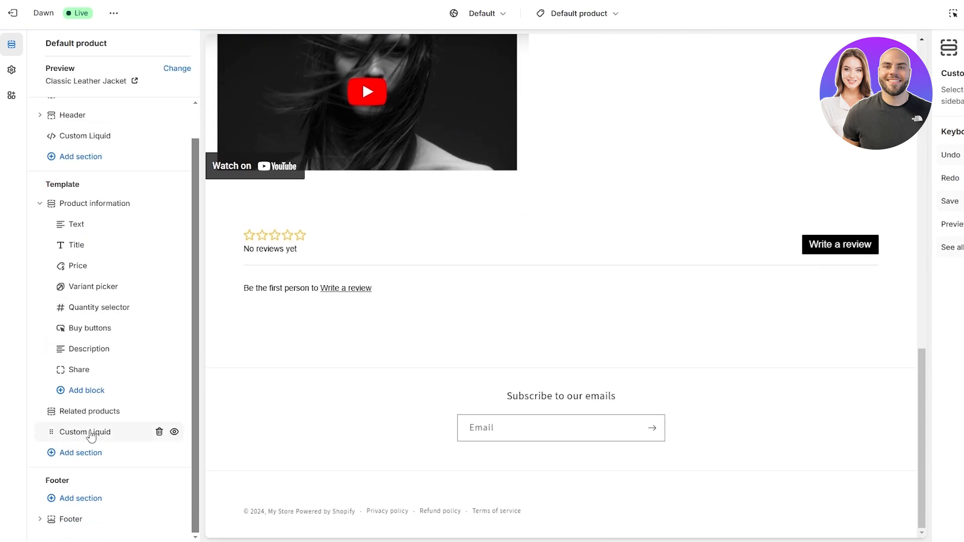
pyautogui.scroll(3, 371, 261)
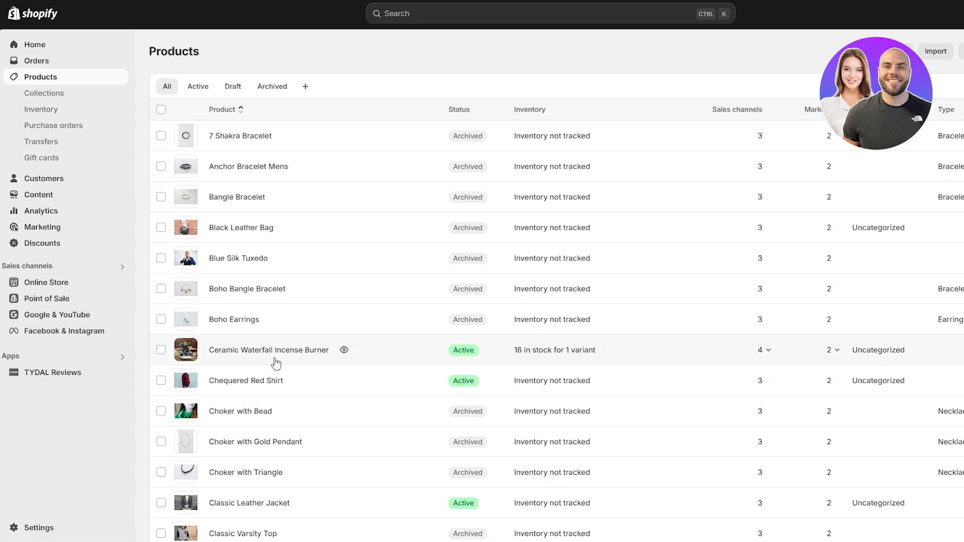
# Open the Classic Leather Jacket product in the admin and find the Video entry under Product metafields.
pyautogui.scroll(-3, 266, 346)
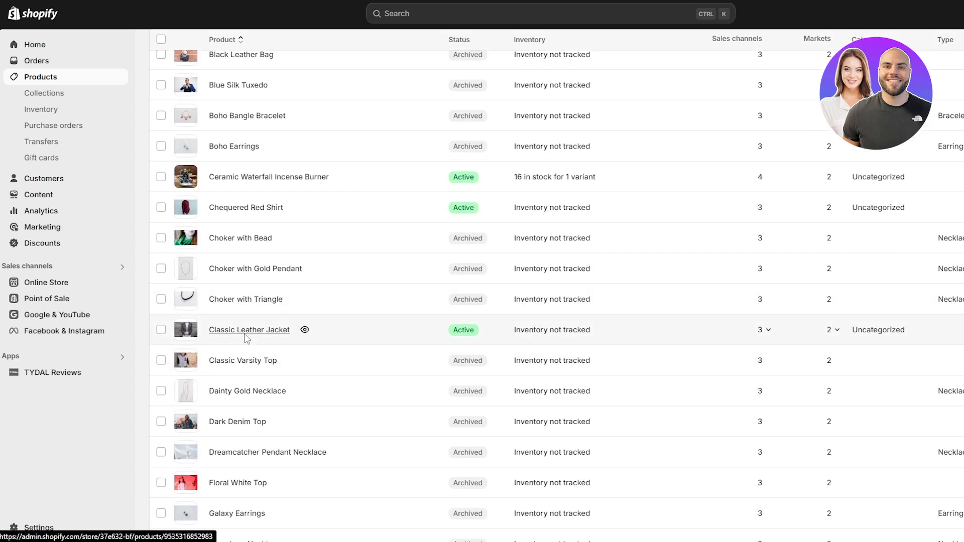
pyautogui.click(246, 332)
pyautogui.scroll(-10, 441, 283)
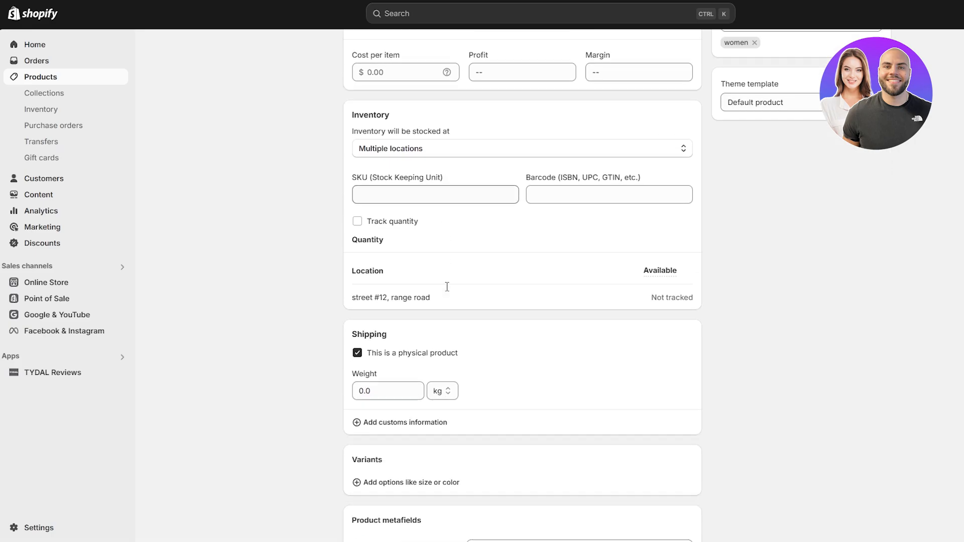
pyautogui.scroll(-7, 445, 288)
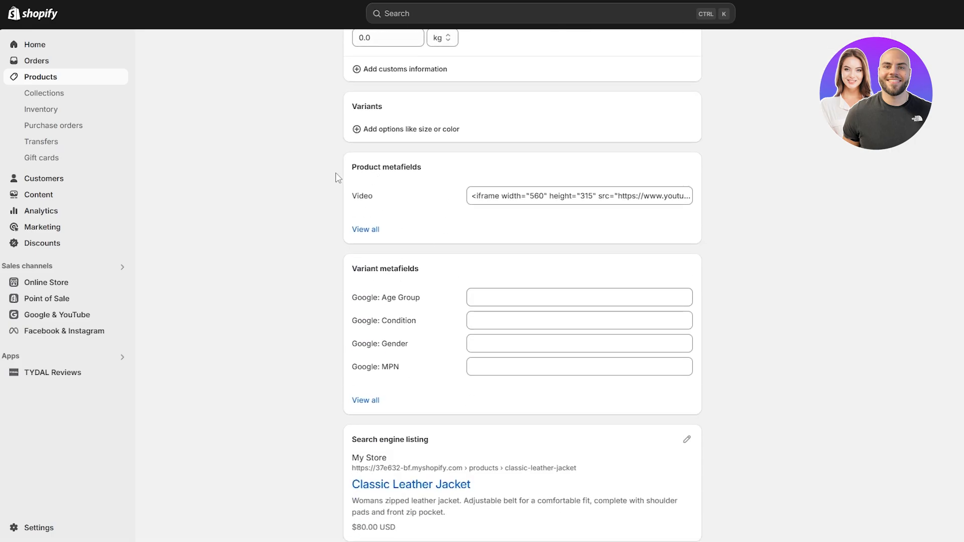
pyautogui.moveTo(365, 167); pyautogui.dragTo(421, 170)
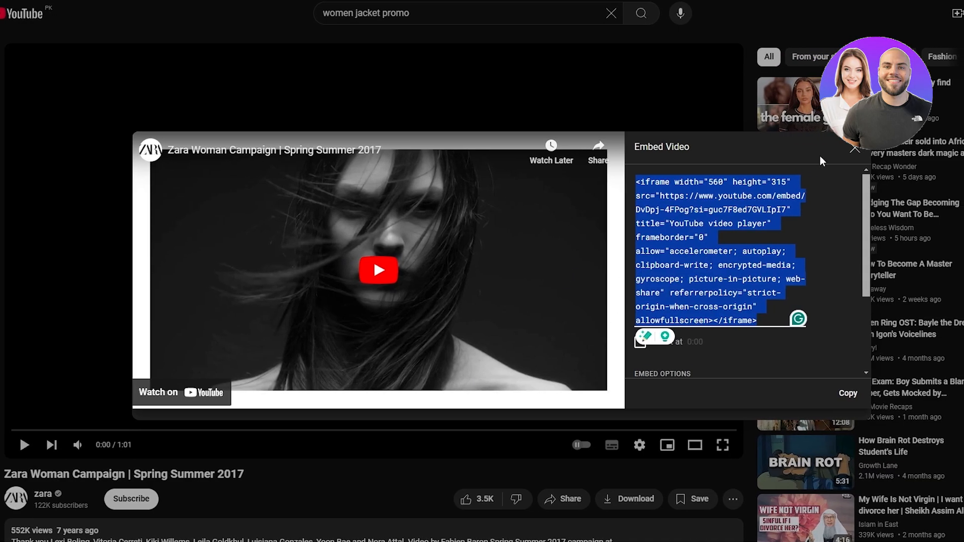
# Switch to YouTube, reopen the embed code of the Zara Woman Campaign | Spring Summer 2017 video, and close it after viewing.
pyautogui.click(854, 149)
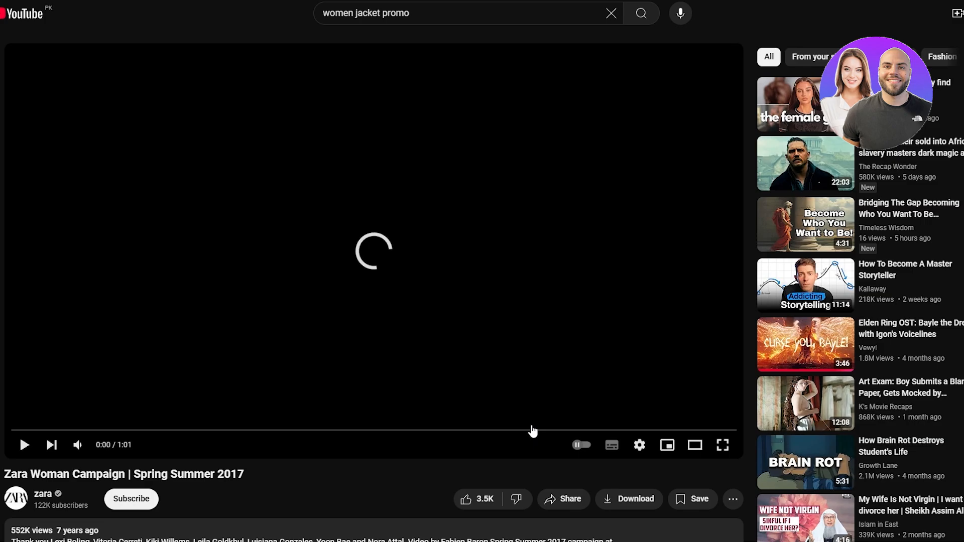
pyautogui.click(564, 507)
pyautogui.click(386, 263)
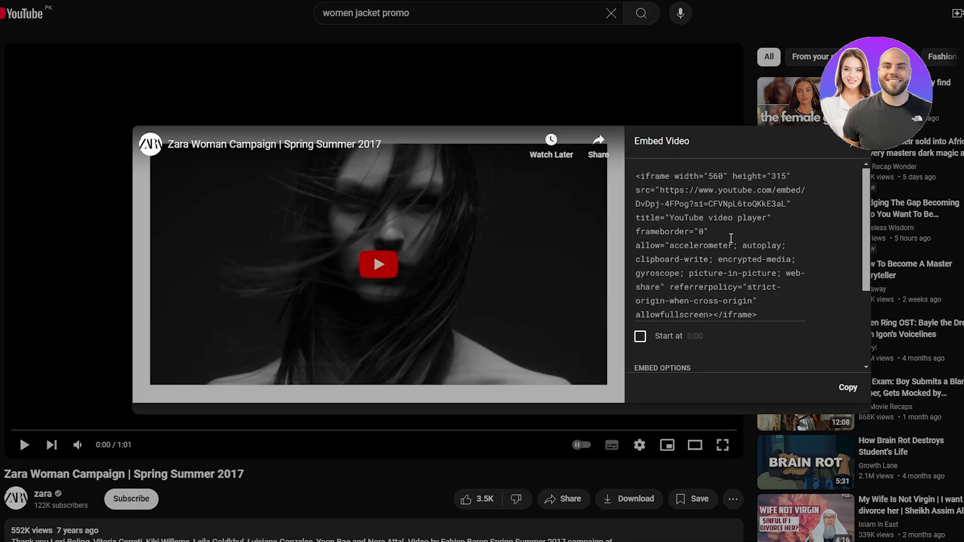
pyautogui.click(852, 148)
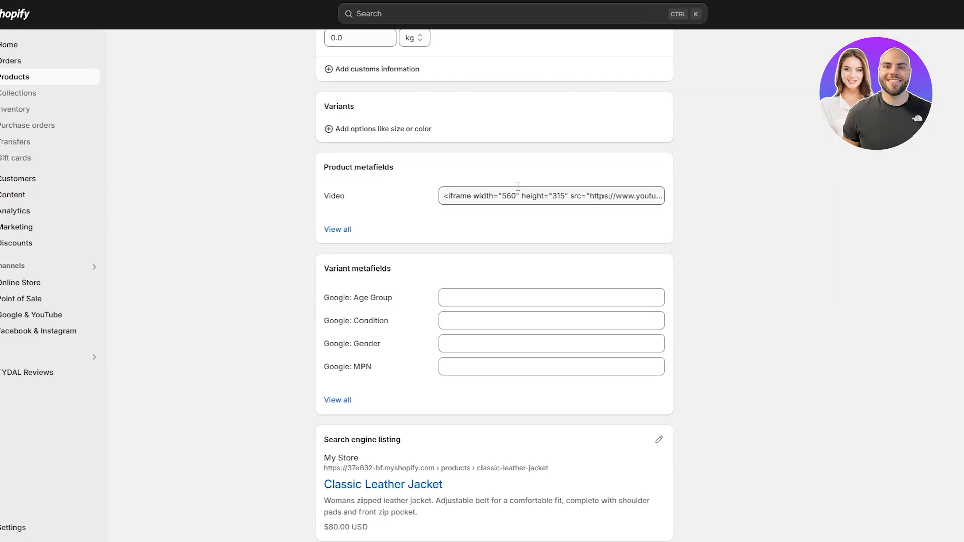
# Return to the theme editor and start the embedded Zara Woman Campaign video in the product page preview.
pyautogui.click(517, 195)
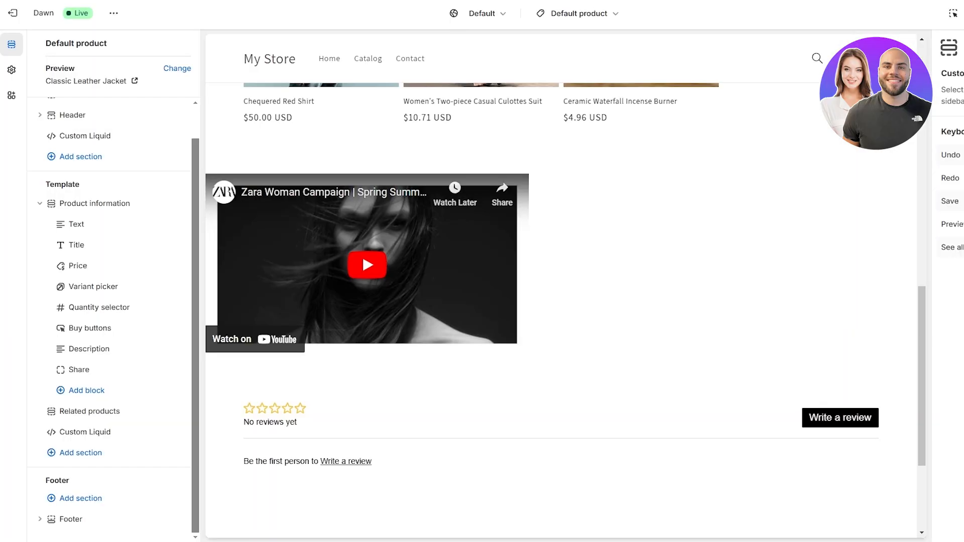
pyautogui.click(495, 280)
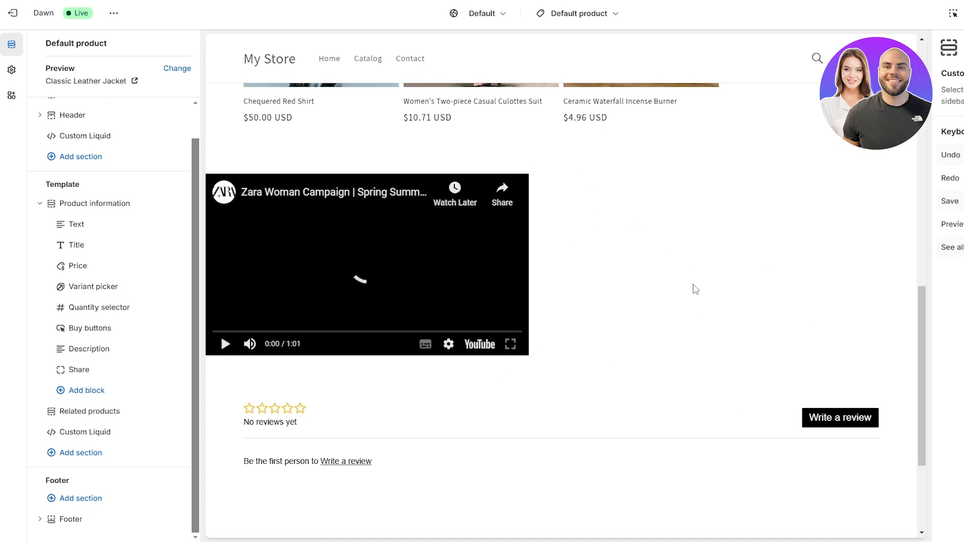
pyautogui.scroll(3, 695, 290)
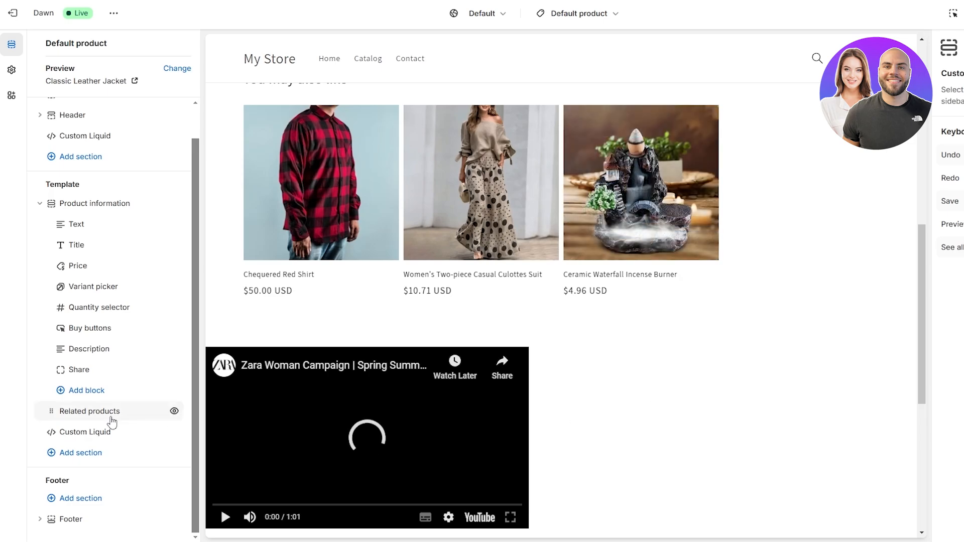
# Open the Custom Liquid section below Related products and examine the metafield code in its Liquid code.
pyautogui.click(110, 432)
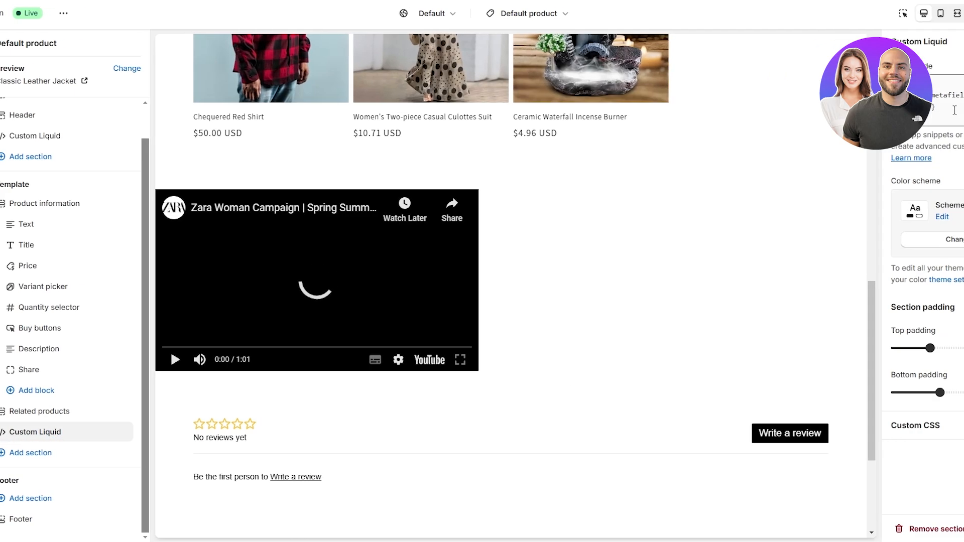
pyautogui.click(892, 84)
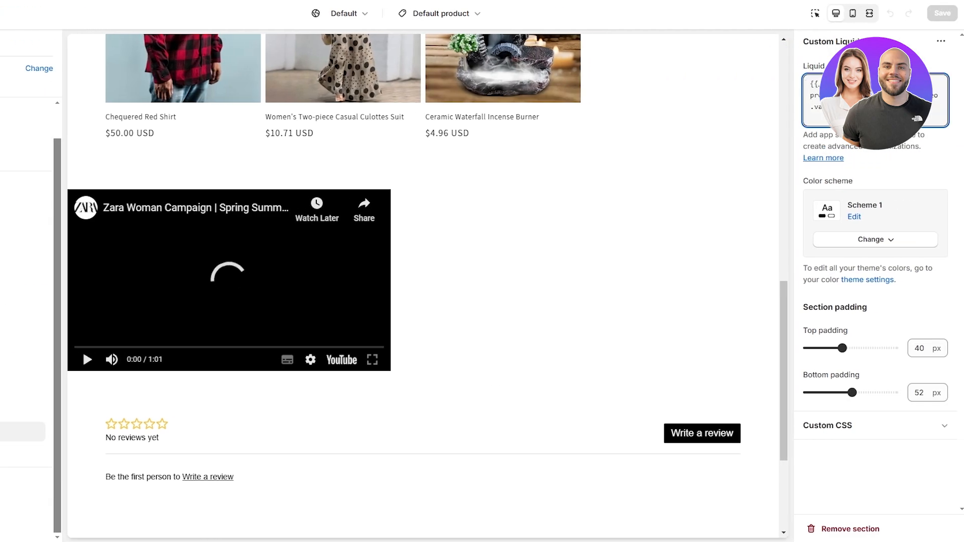
pyautogui.moveTo(818, 84); pyautogui.dragTo(813, 95)
pyautogui.click(934, 95)
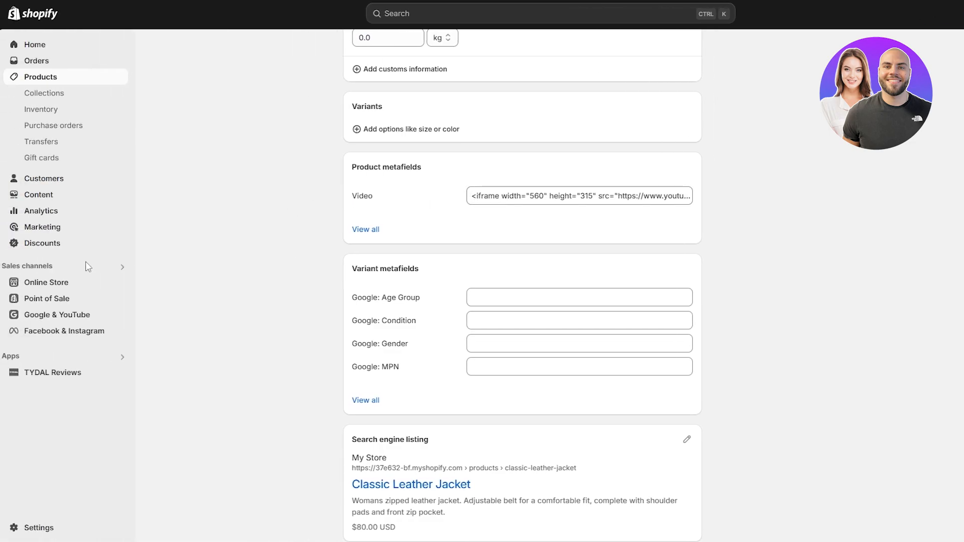
# Open the store's product metafield definitions in the Custom data settings, examine the Video definition, and leave the settings.
pyautogui.click(38, 532)
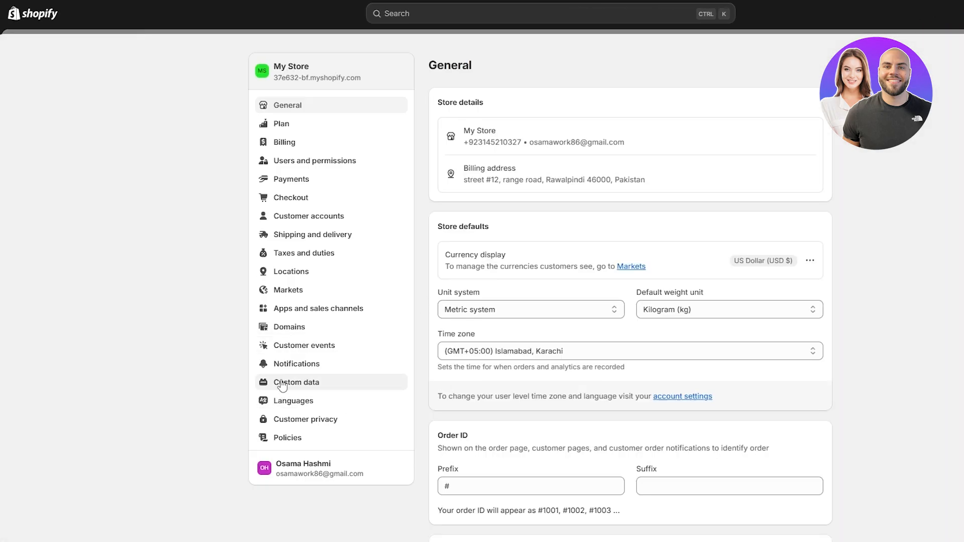
pyautogui.click(257, 383)
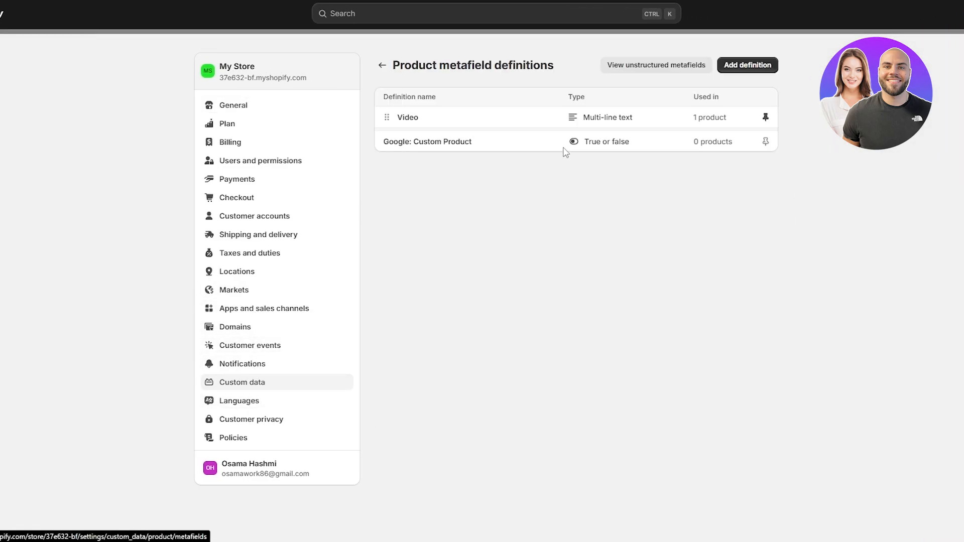
pyautogui.click(483, 120)
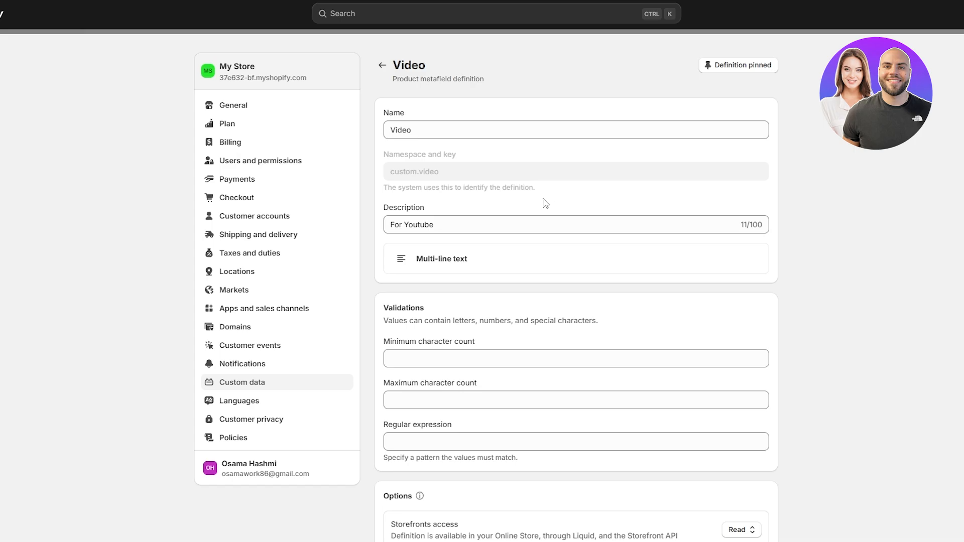
pyautogui.click(962, 46)
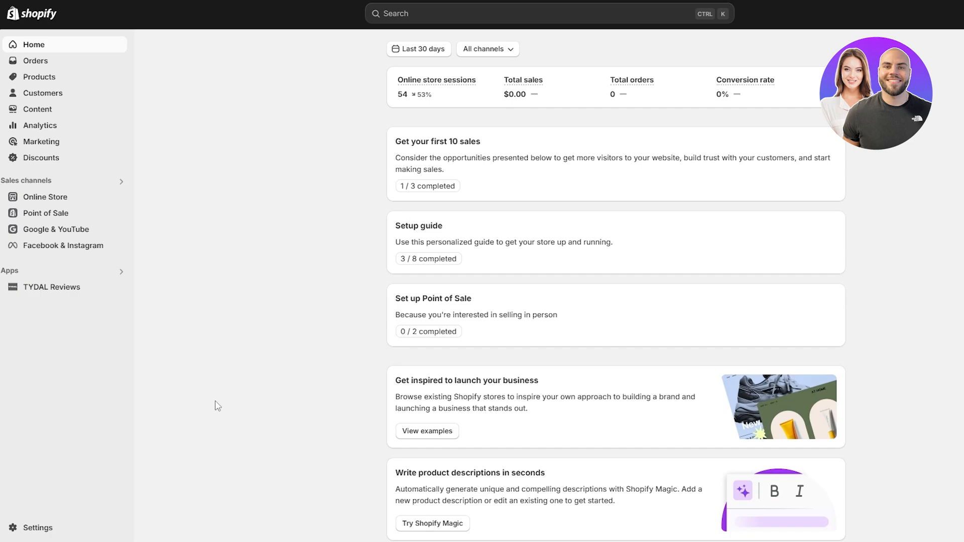
# Start a new product metafield definition from the store's Custom data settings.
pyautogui.click(27, 528)
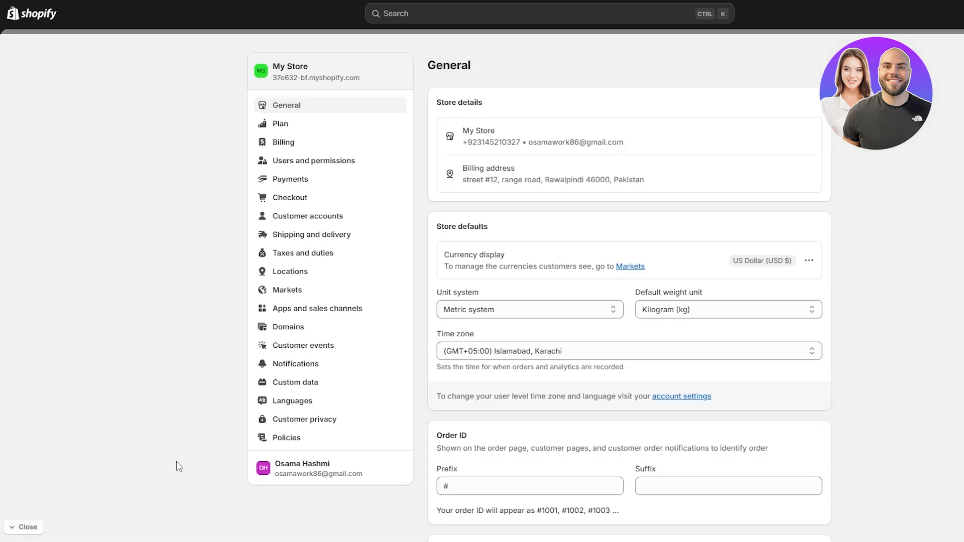
pyautogui.click(245, 383)
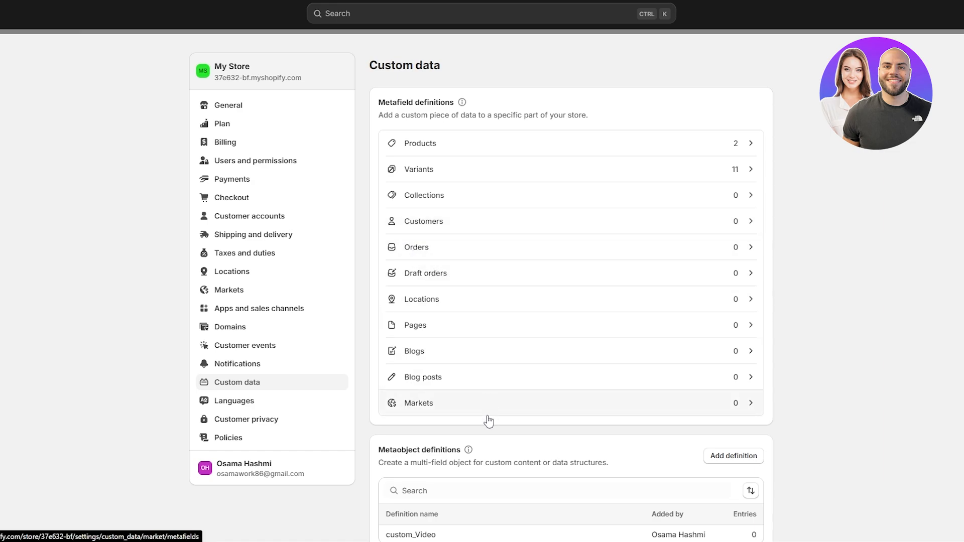
pyautogui.click(461, 146)
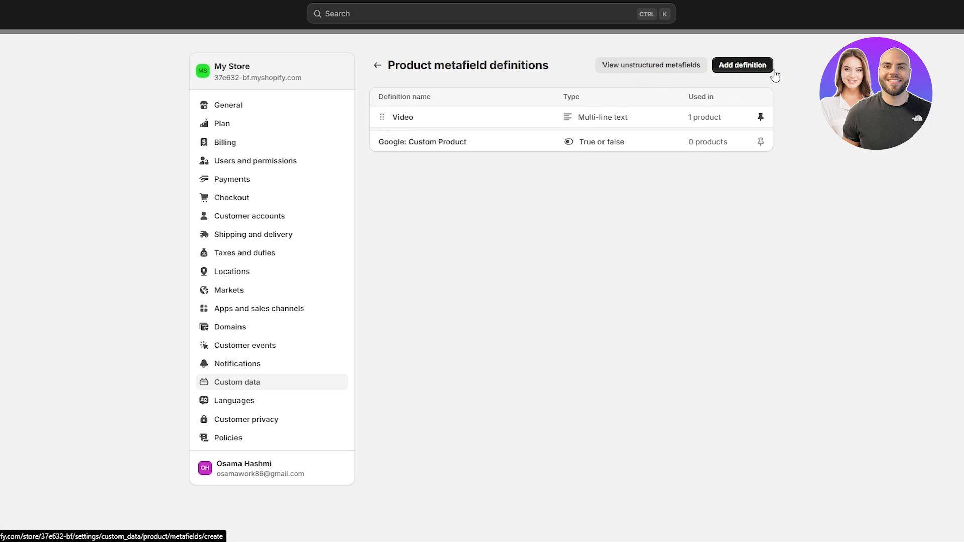
pyautogui.click(732, 71)
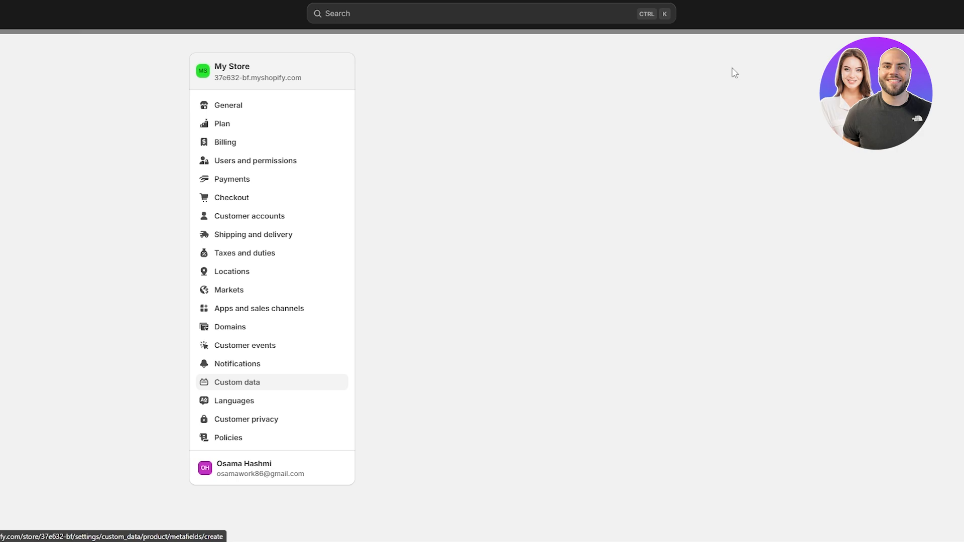
# Name the new metafield definition VIDEO2 so that it uses the namespace and key custom.video2.
pyautogui.click(386, 119)
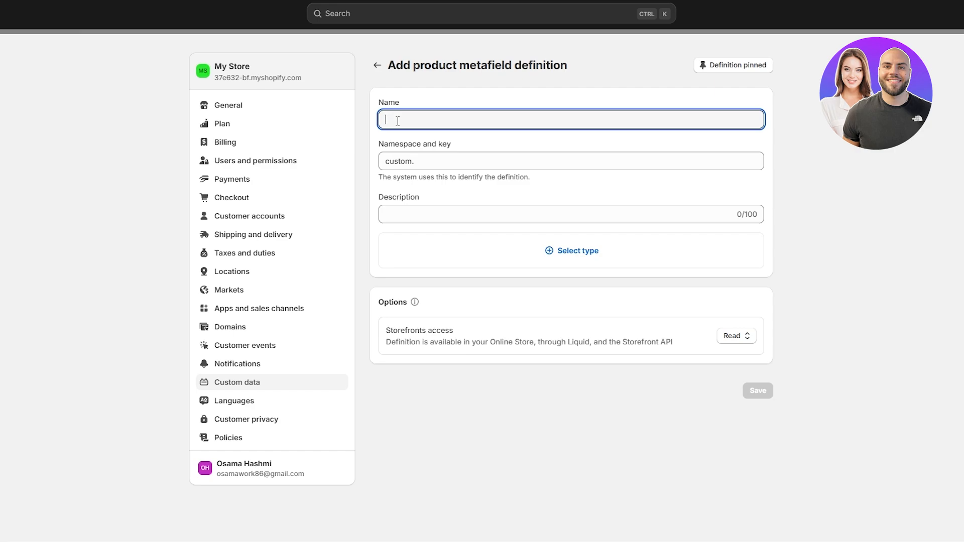
pyautogui.write('VIDEO')
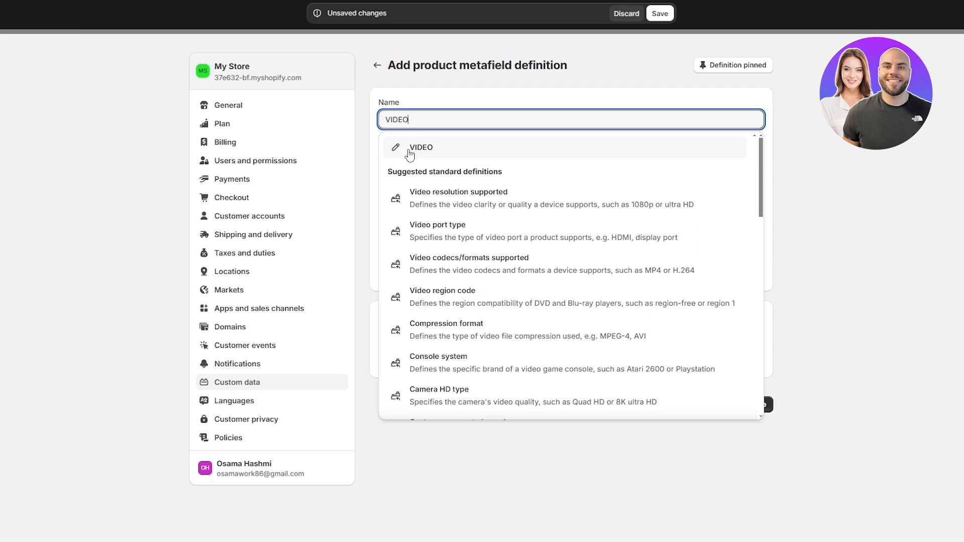
pyautogui.click(409, 155)
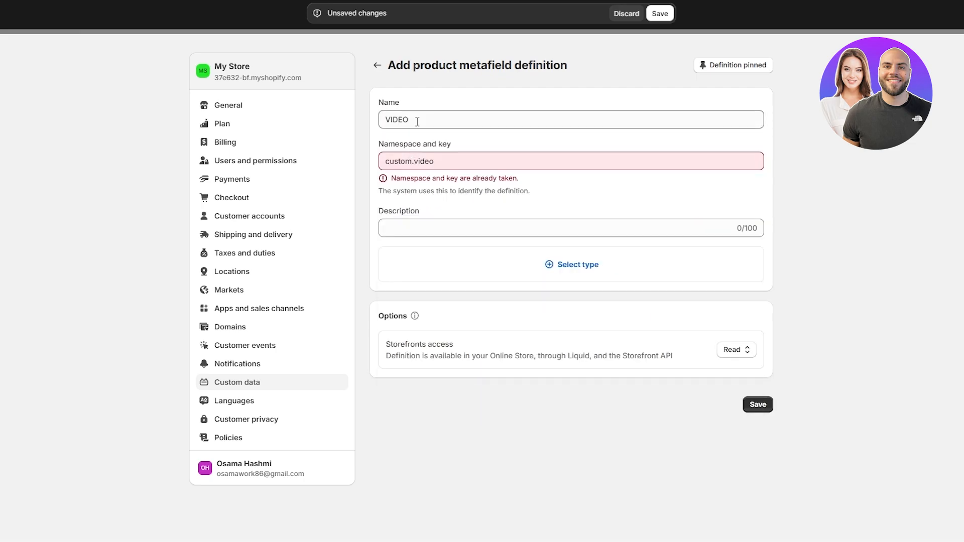
pyautogui.click(414, 160)
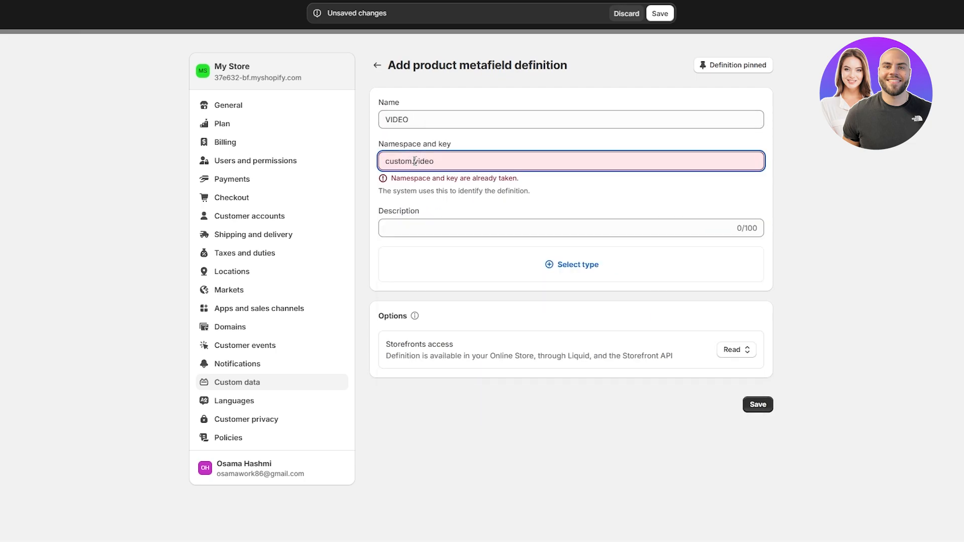
pyautogui.click(443, 190)
pyautogui.click(407, 121)
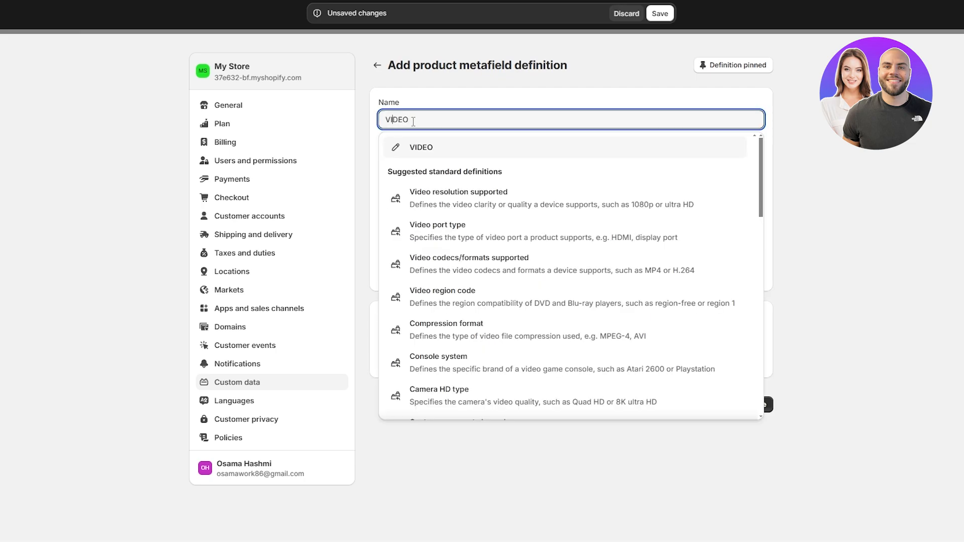
pyautogui.write('2')
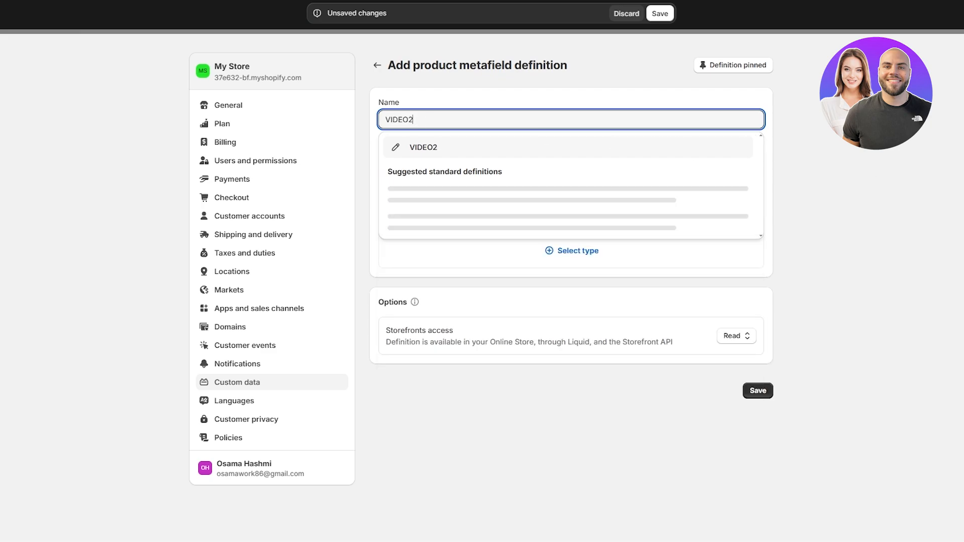
pyautogui.click(946, 192)
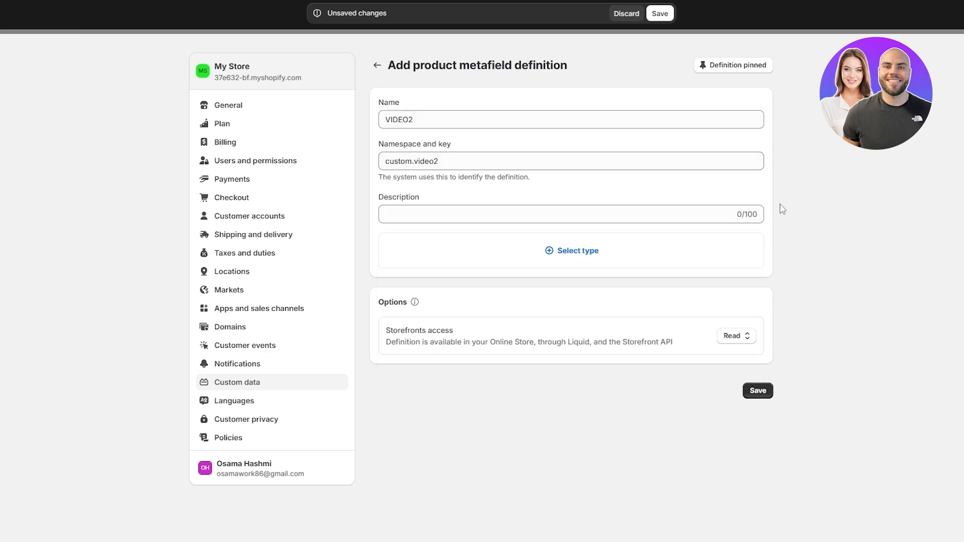
# Set the VIDEO2 definition's type to File and have it hold one file, leaving the description empty.
pyautogui.click(423, 211)
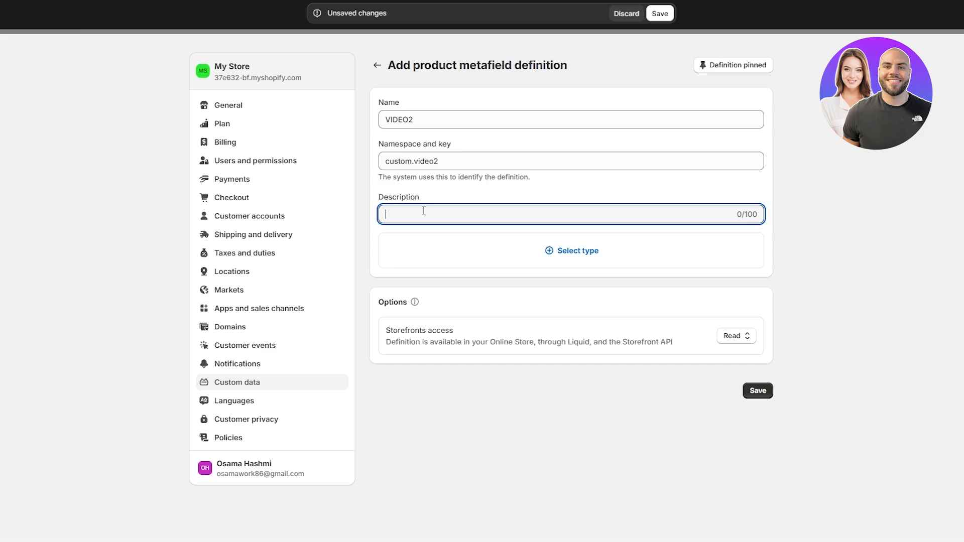
pyautogui.click(581, 252)
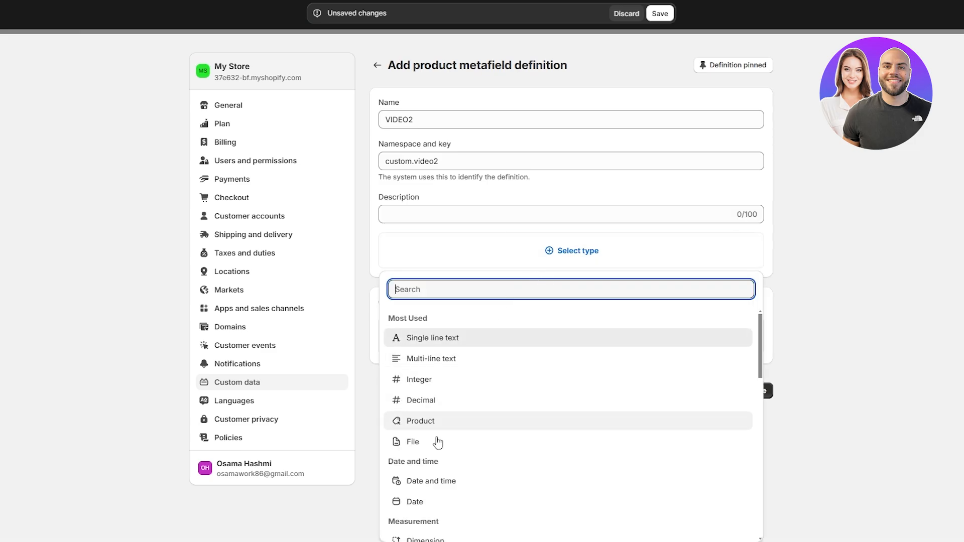
pyautogui.click(415, 442)
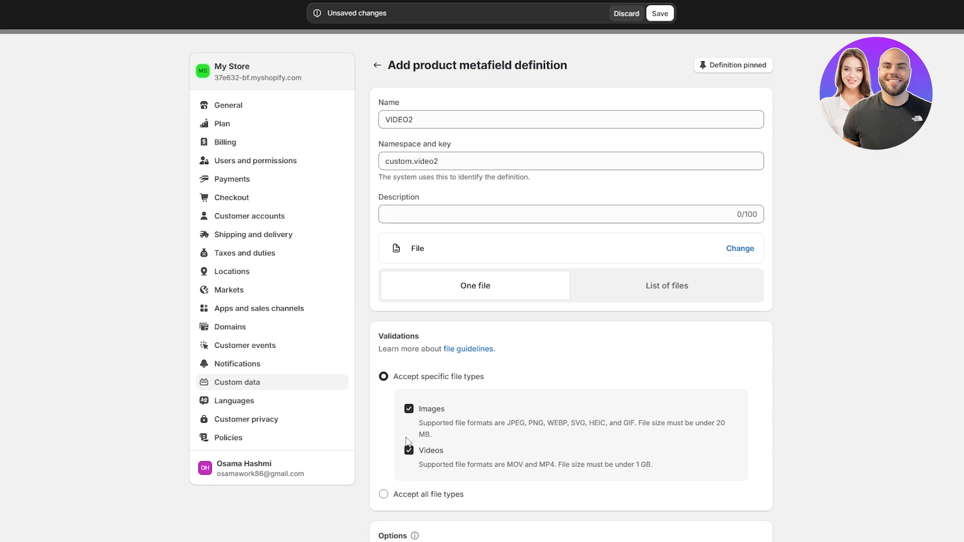
pyautogui.click(488, 261)
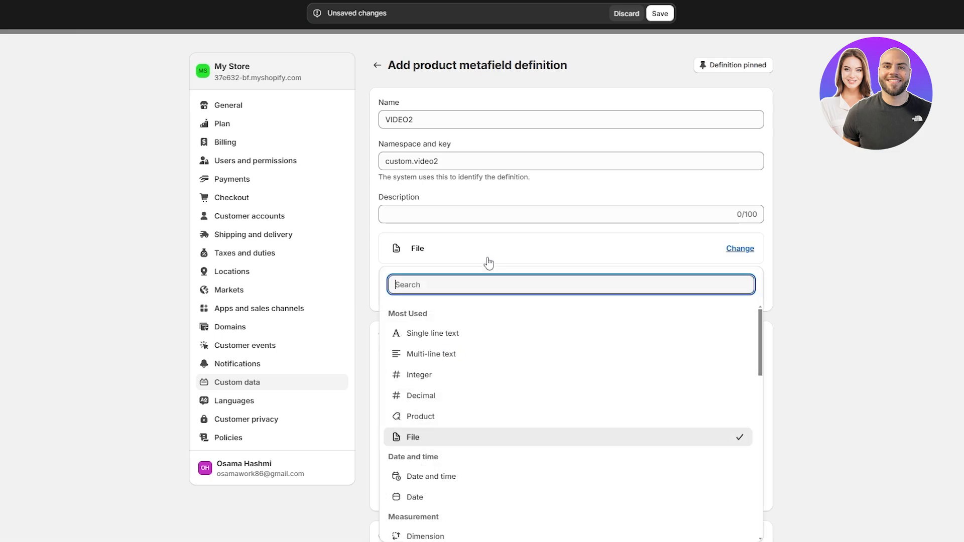
pyautogui.click(462, 253)
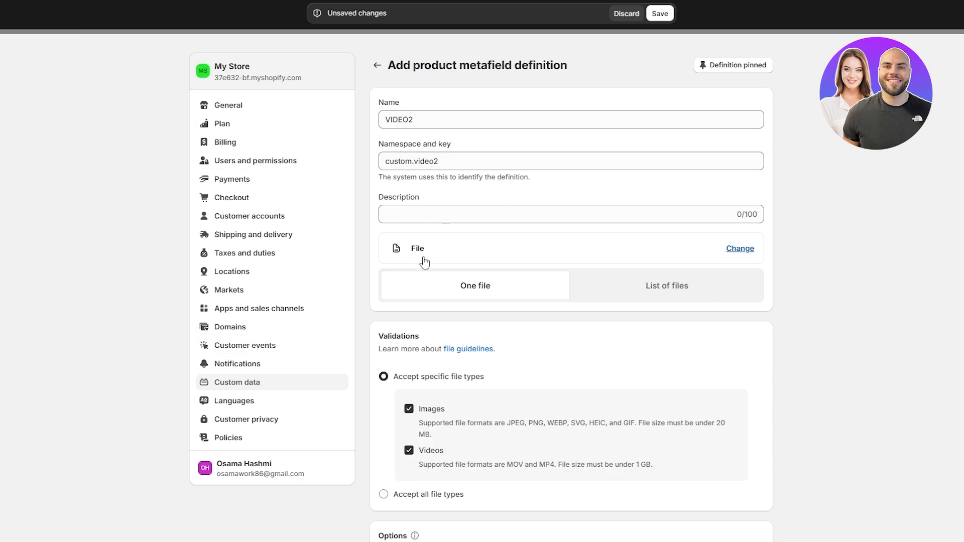
pyautogui.click(676, 291)
pyautogui.click(532, 301)
# Exclude images from the accepted file types so only videos are allowed, and check the video format and size limits.
pyautogui.scroll(-2, 479, 280)
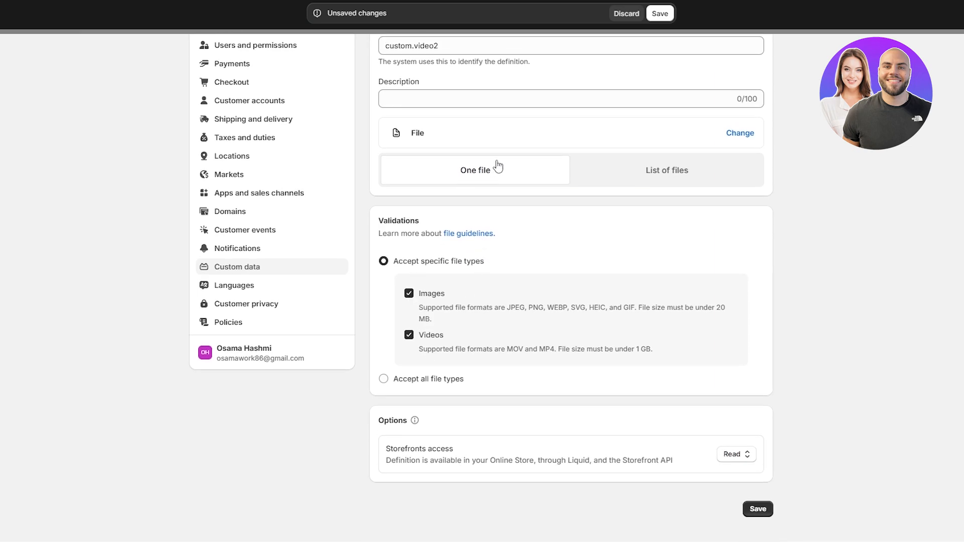
pyautogui.click(409, 295)
pyautogui.moveTo(570, 349); pyautogui.dragTo(665, 351)
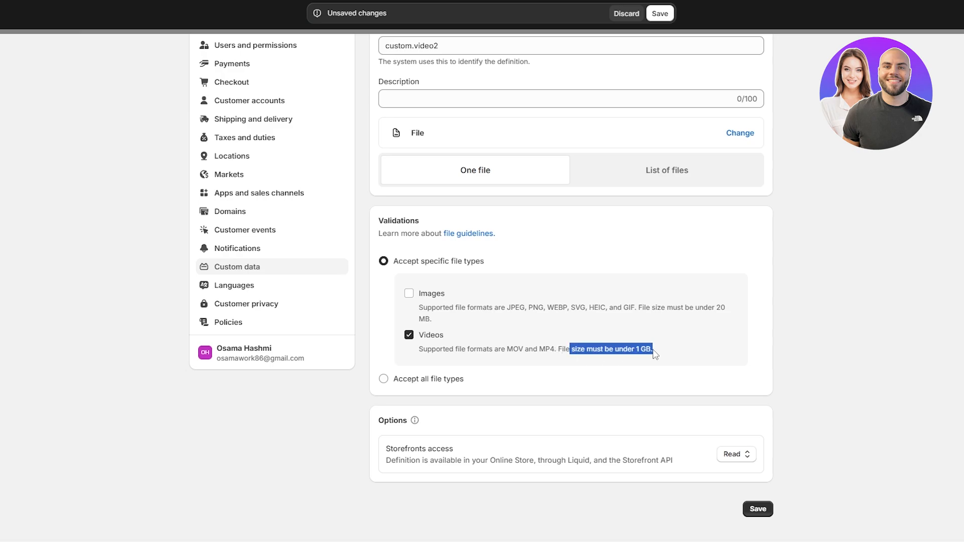
pyautogui.moveTo(484, 351); pyautogui.dragTo(550, 353)
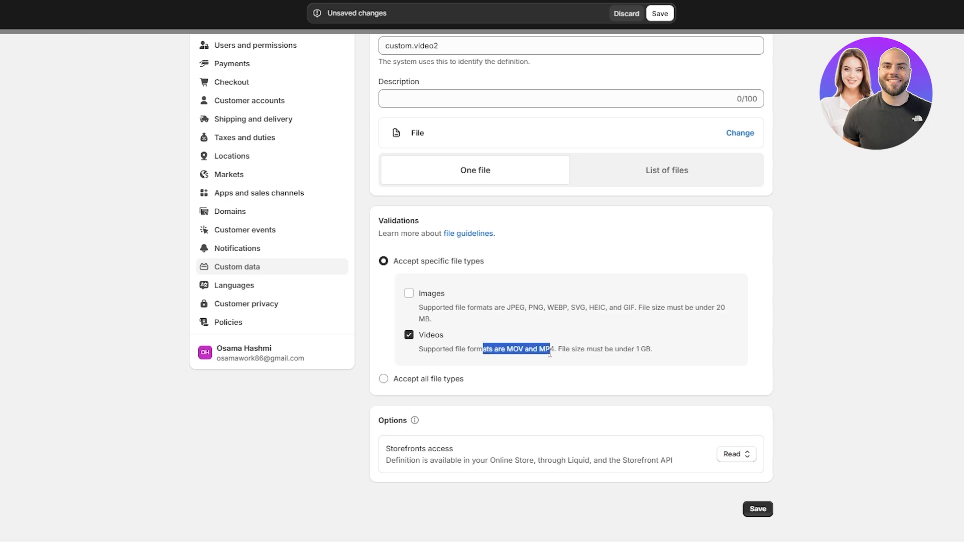
pyautogui.click(444, 498)
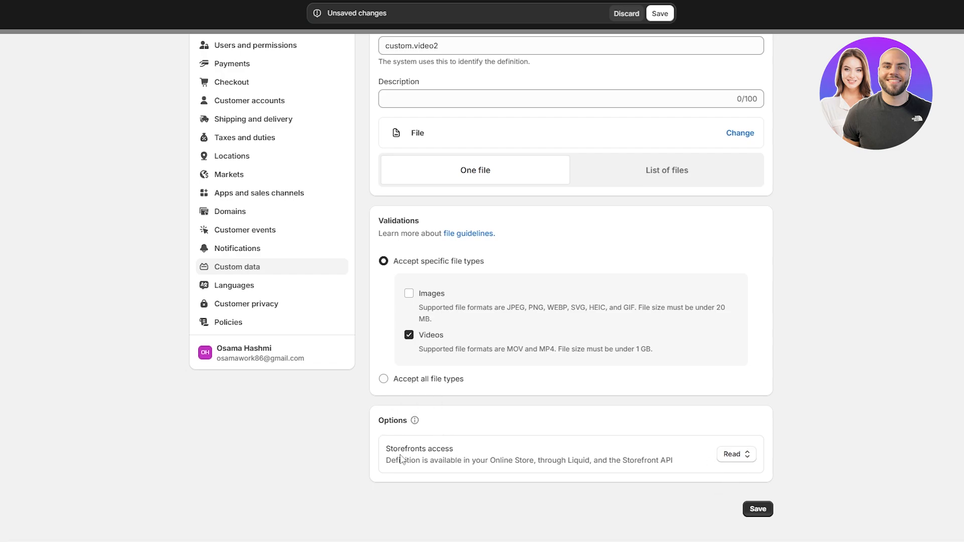
# Review the storefronts access options, keep Read access, and save the VIDEO2 definition.
pyautogui.moveTo(397, 449); pyautogui.dragTo(656, 468)
pyautogui.click(742, 454)
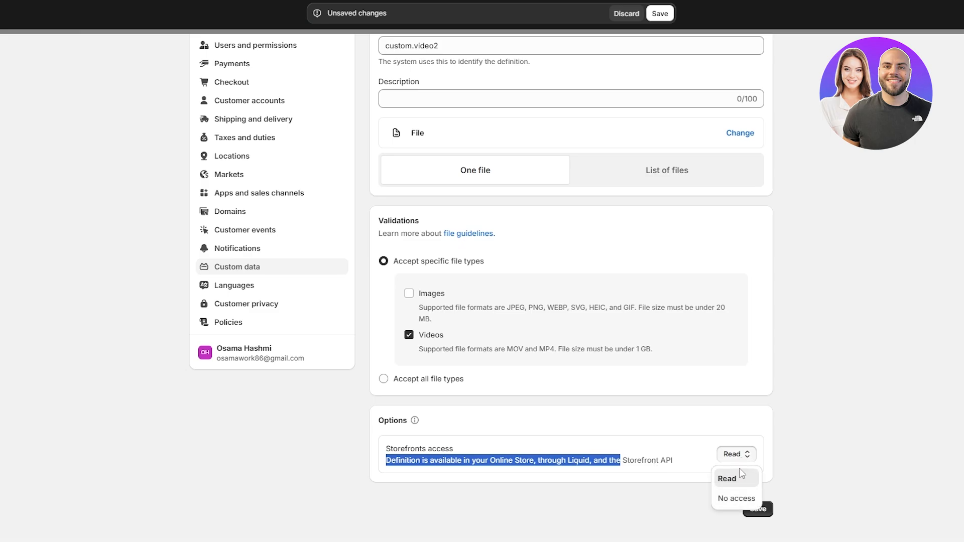
pyautogui.click(635, 497)
pyautogui.click(757, 509)
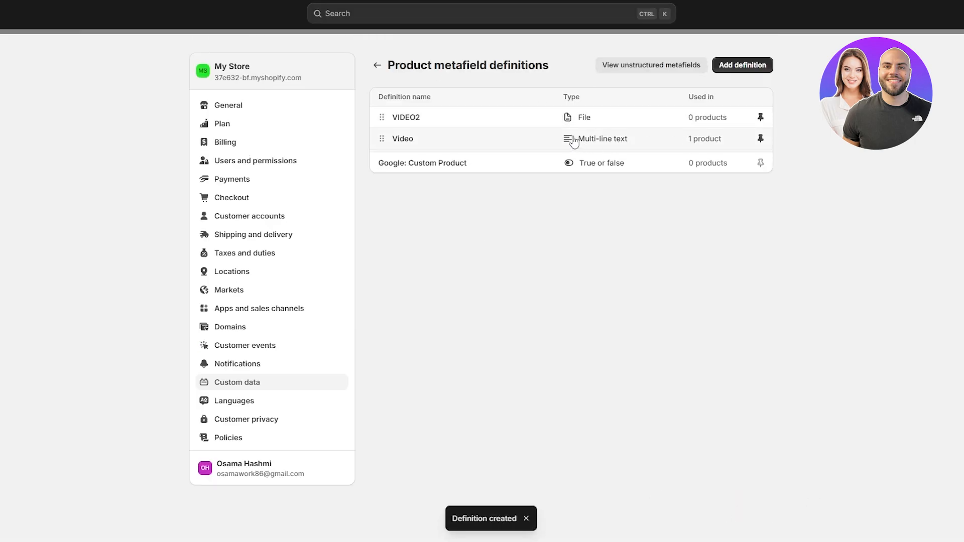
# Leave the metafield settings and open the Chequered Red Shirt product from the product list.
pyautogui.click(378, 66)
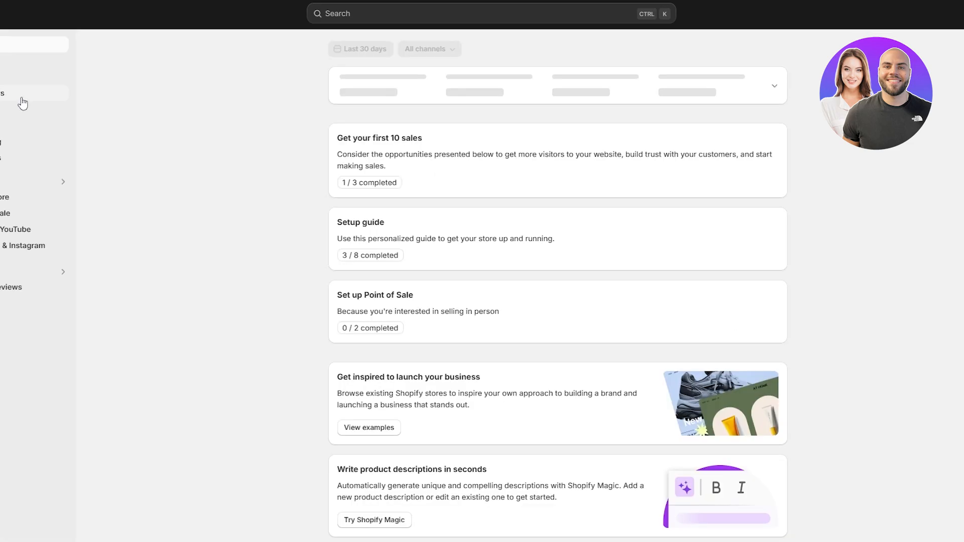
pyautogui.click(68, 77)
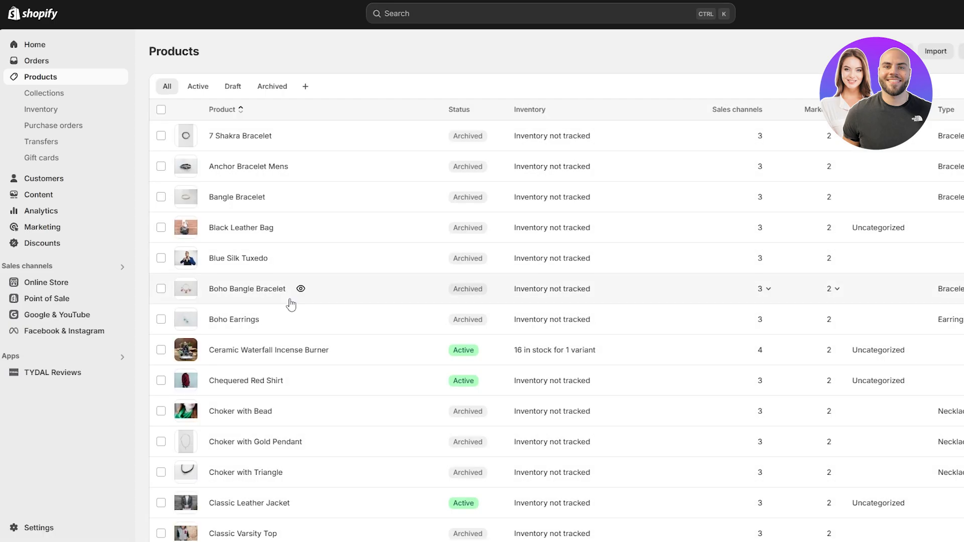
pyautogui.scroll(-2, 261, 314)
pyautogui.click(231, 323)
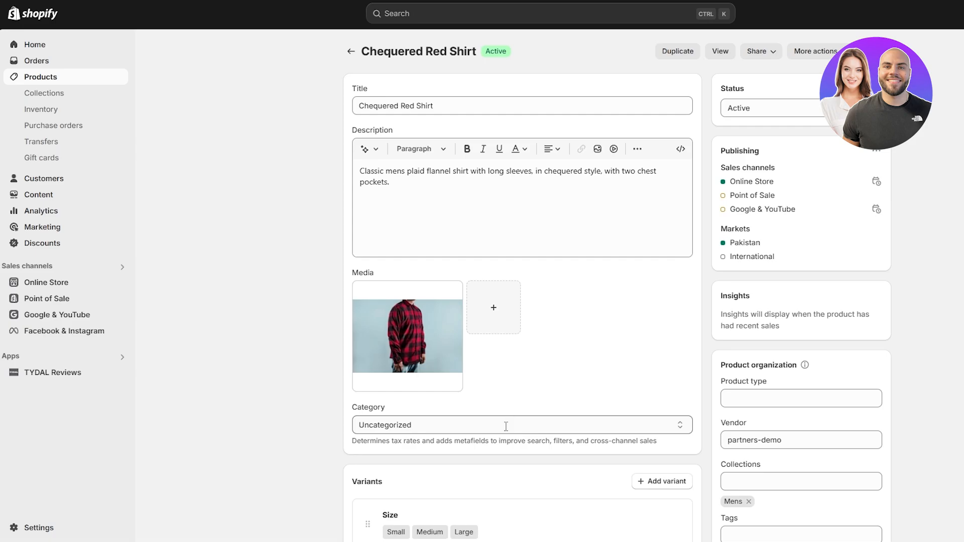
# Assign the video file starting with 8979706-hd to the Chequered Red Shirt's VIDEO2 metafield and save the product.
pyautogui.scroll(-10, 505, 426)
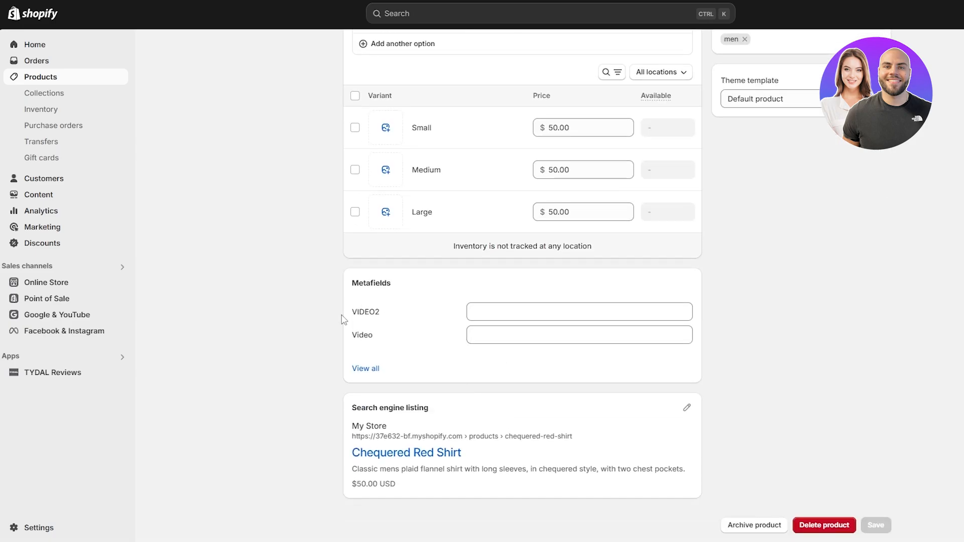
pyautogui.click(477, 311)
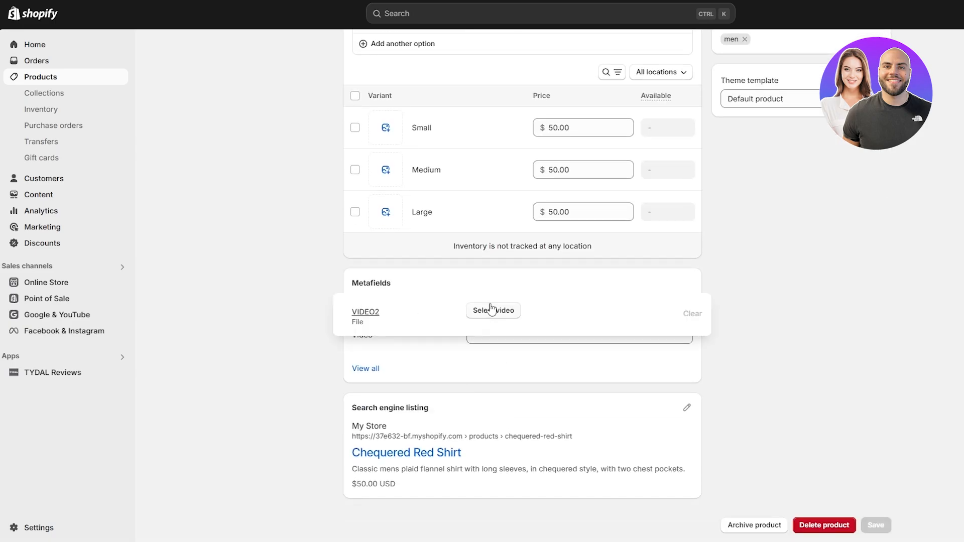
pyautogui.click(513, 316)
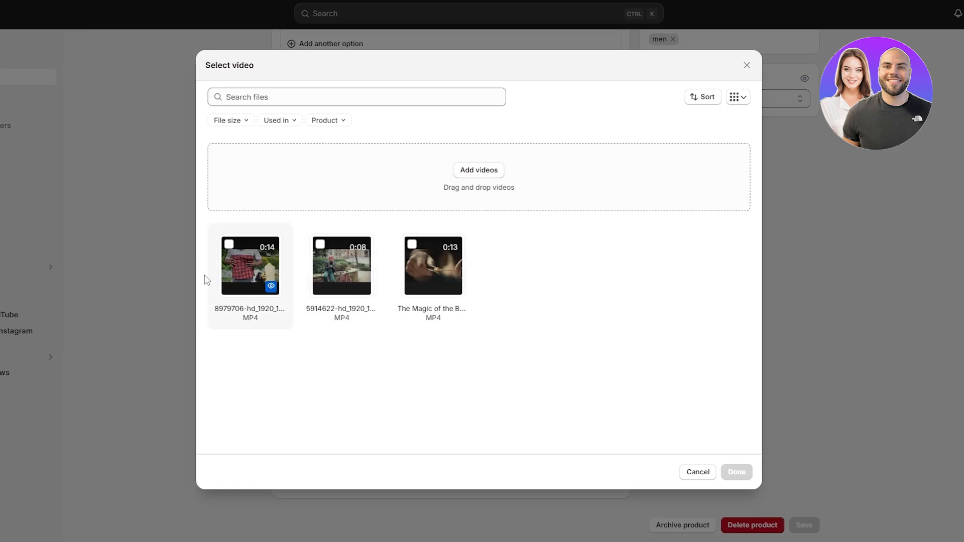
pyautogui.click(230, 245)
pyautogui.click(735, 472)
pyautogui.click(793, 526)
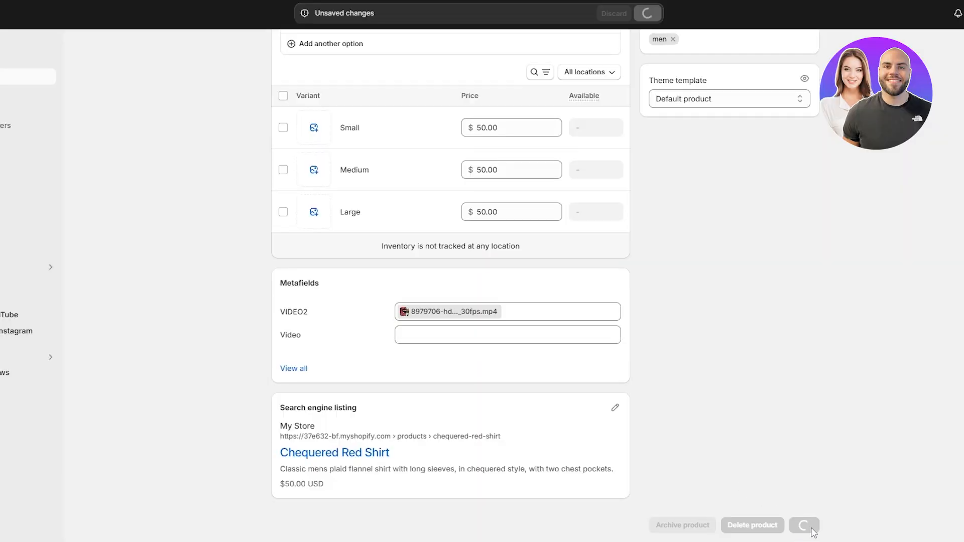
pyautogui.scroll(10, 423, 338)
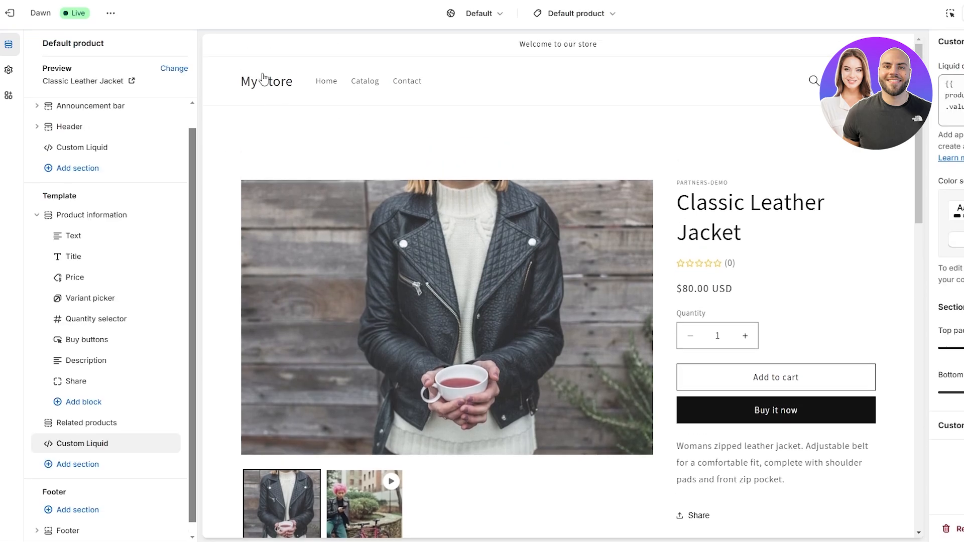
# Switch to the theme editor and preview the Chequered Red Shirt product page, reached through the store's home page.
pyautogui.click(262, 78)
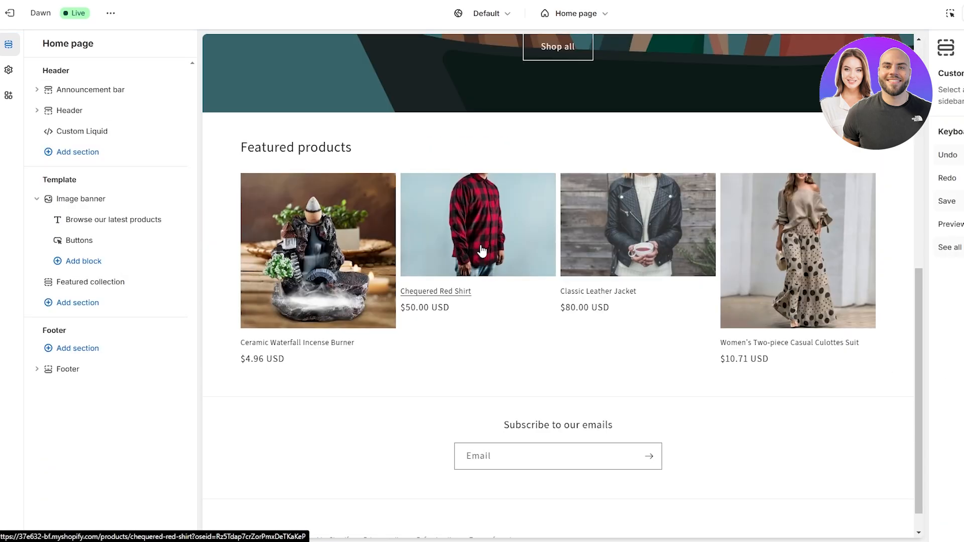
pyautogui.click(484, 234)
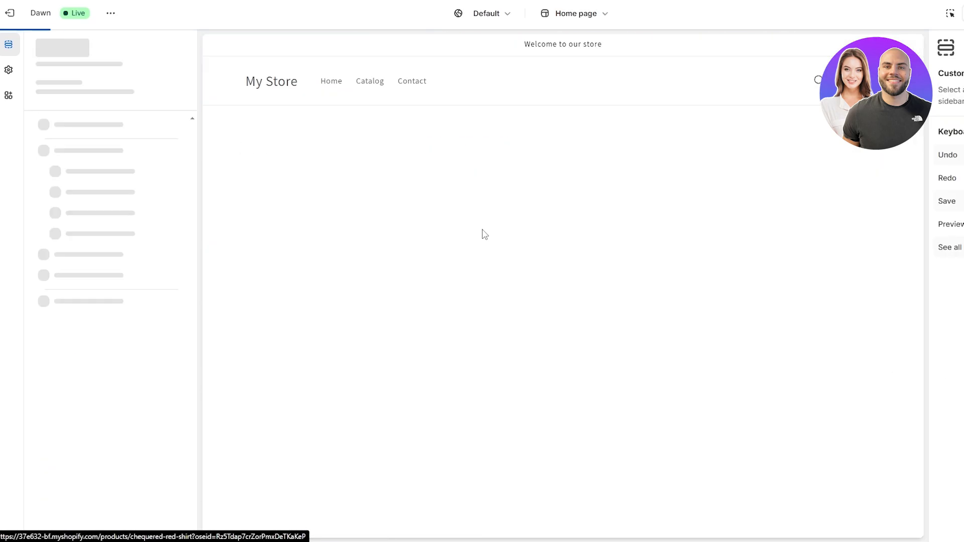
pyautogui.scroll(-5, 476, 236)
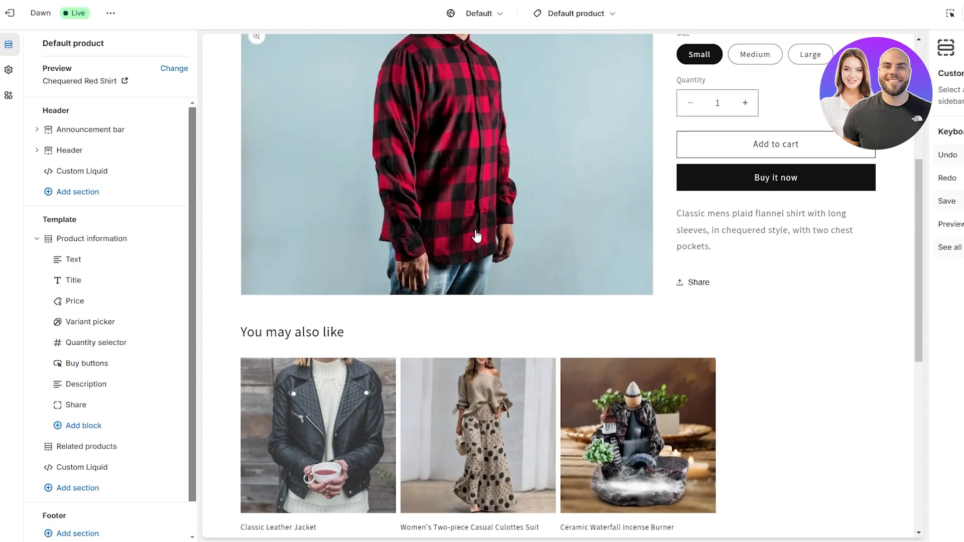
pyautogui.scroll(-2, 477, 236)
pyautogui.scroll(4, 477, 236)
pyautogui.scroll(-1, 177, 217)
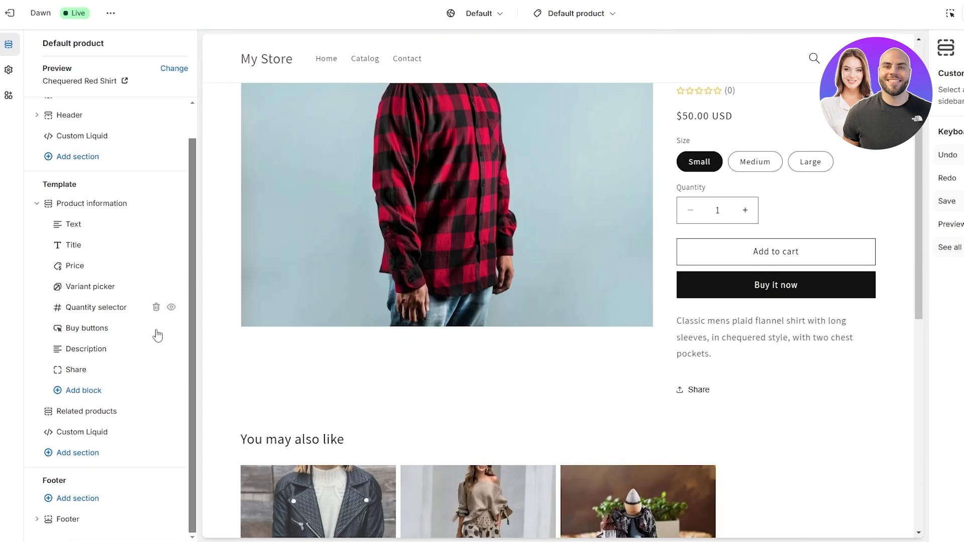
# Examine the blocks available for the Product information section and look over the Chequered Red Shirt page layout.
pyautogui.click(98, 397)
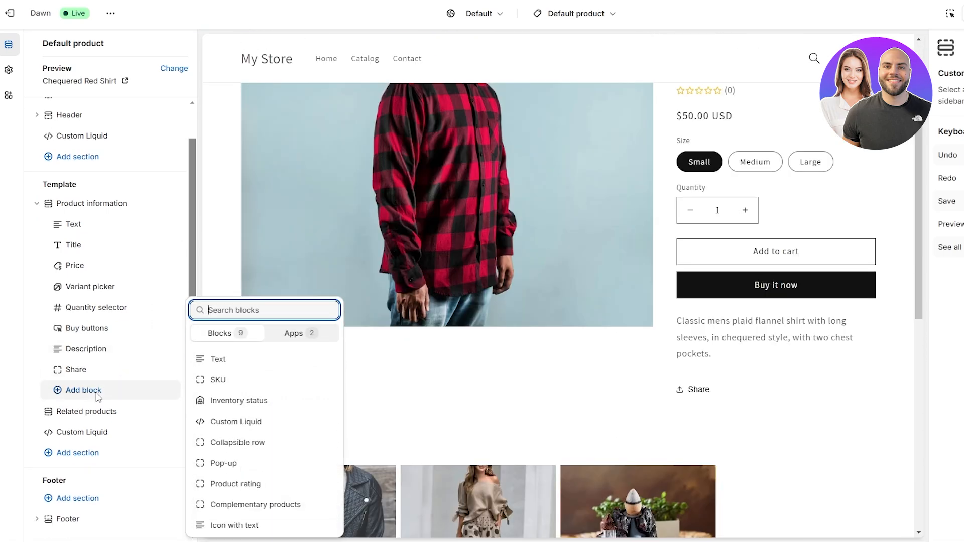
pyautogui.press('Escape')
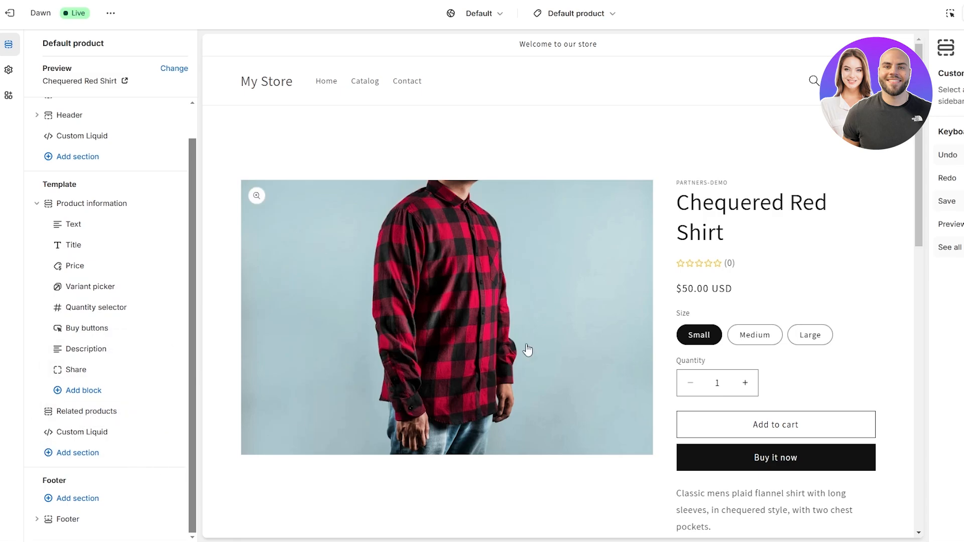
pyautogui.scroll(-4, 537, 331)
pyautogui.scroll(4, 552, 301)
pyautogui.scroll(-3, 597, 268)
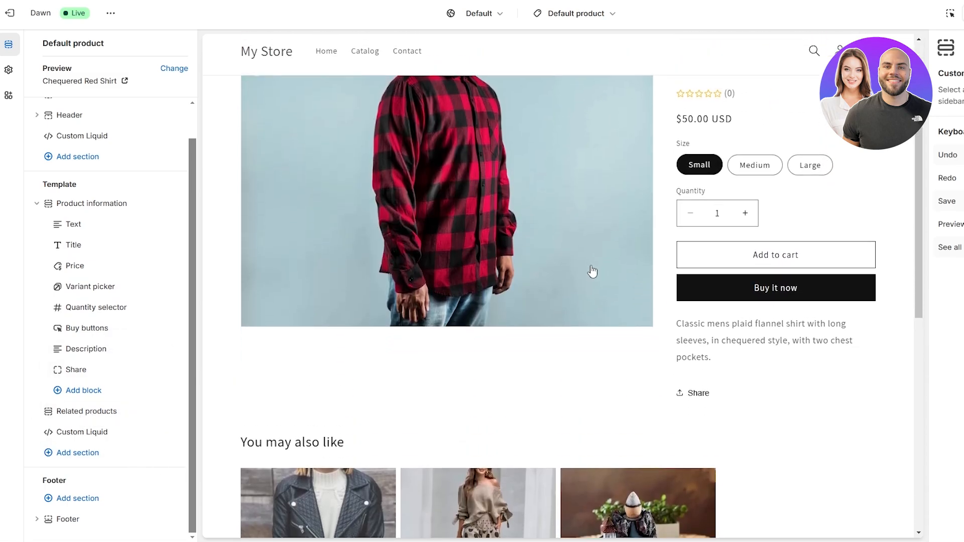
pyautogui.scroll(3, 592, 271)
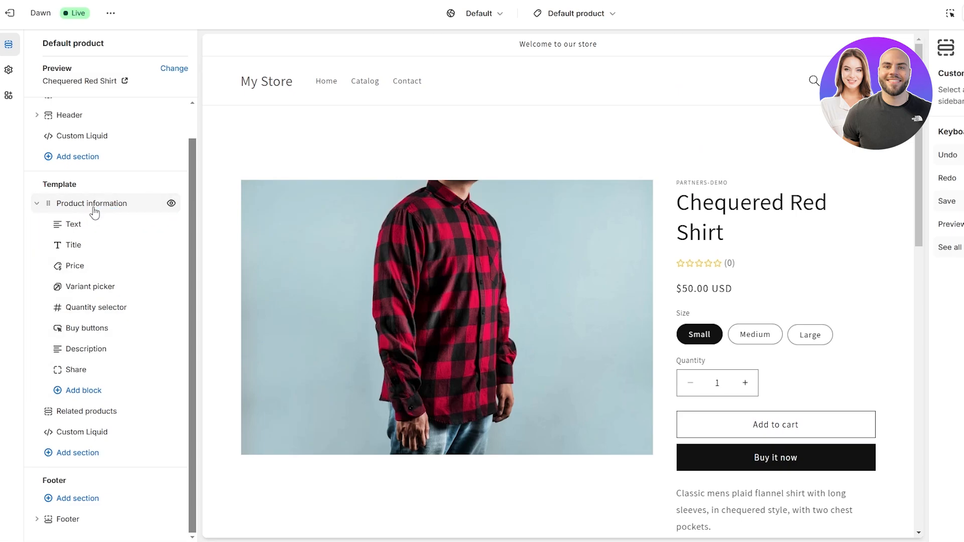
pyautogui.click(85, 391)
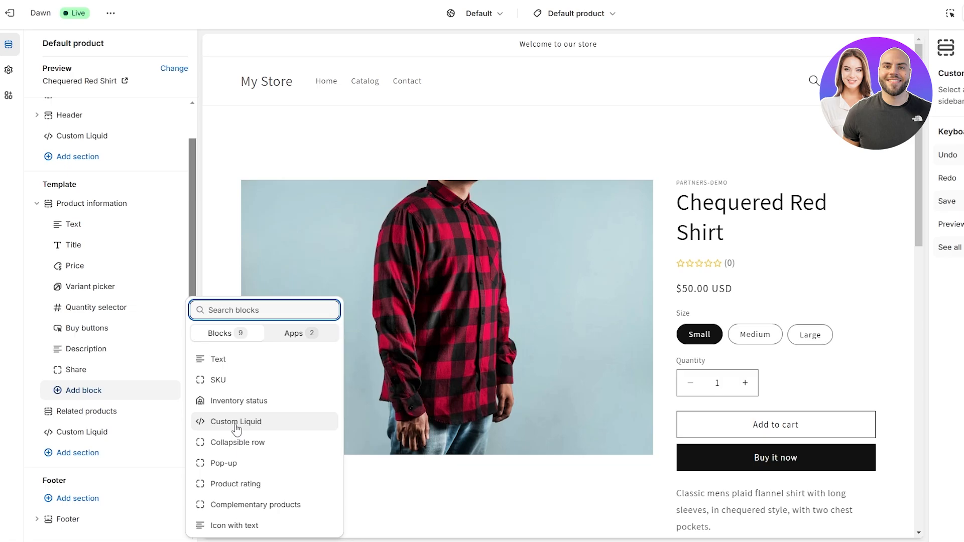
pyautogui.click(325, 127)
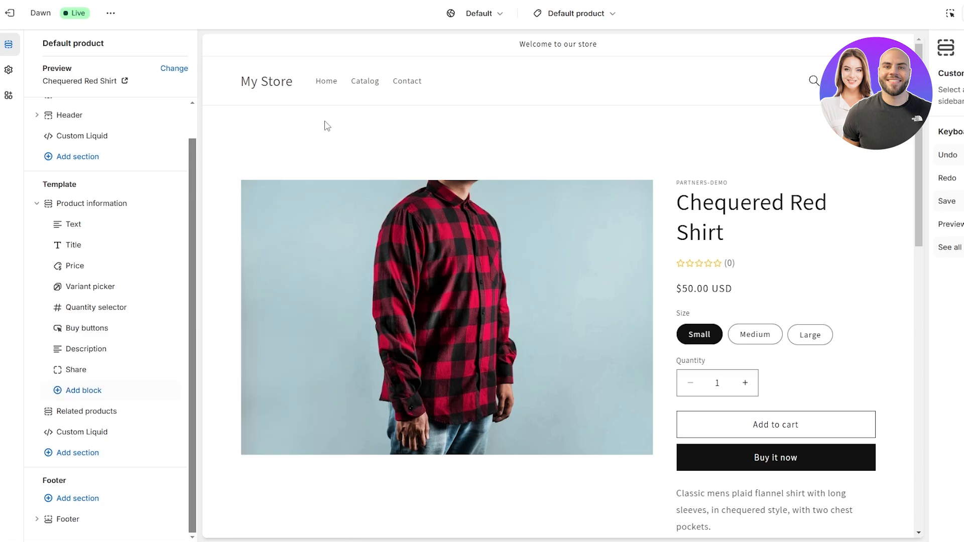
pyautogui.scroll(-2, 324, 135)
pyautogui.scroll(-5, 351, 165)
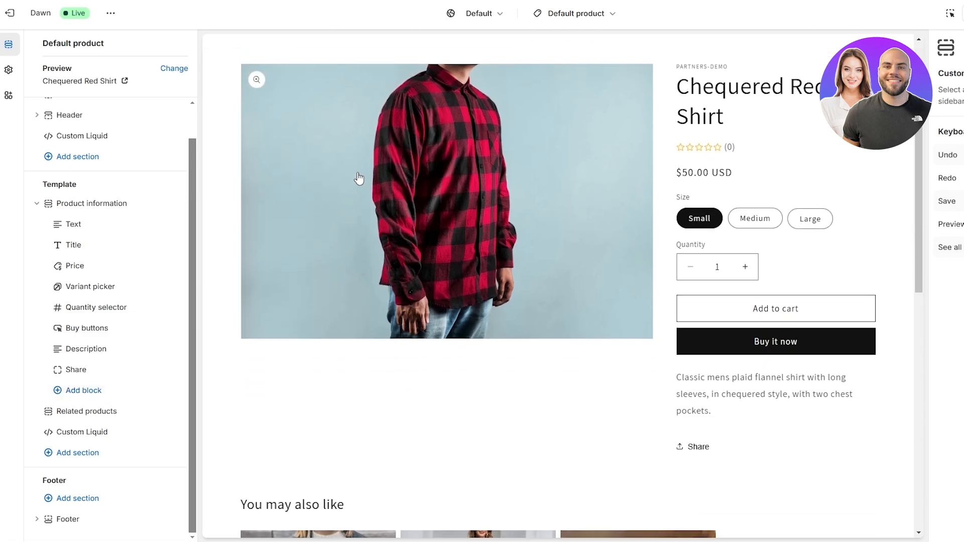
pyautogui.scroll(4, 481, 162)
pyautogui.scroll(-3, 481, 159)
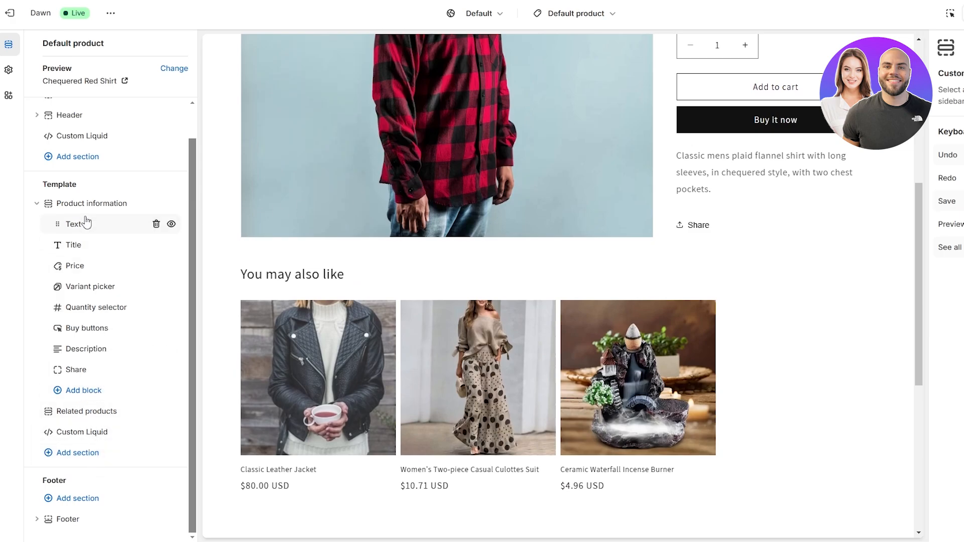
# Collapse the Product information section and remove the Custom Liquid section from the product template.
pyautogui.click(39, 204)
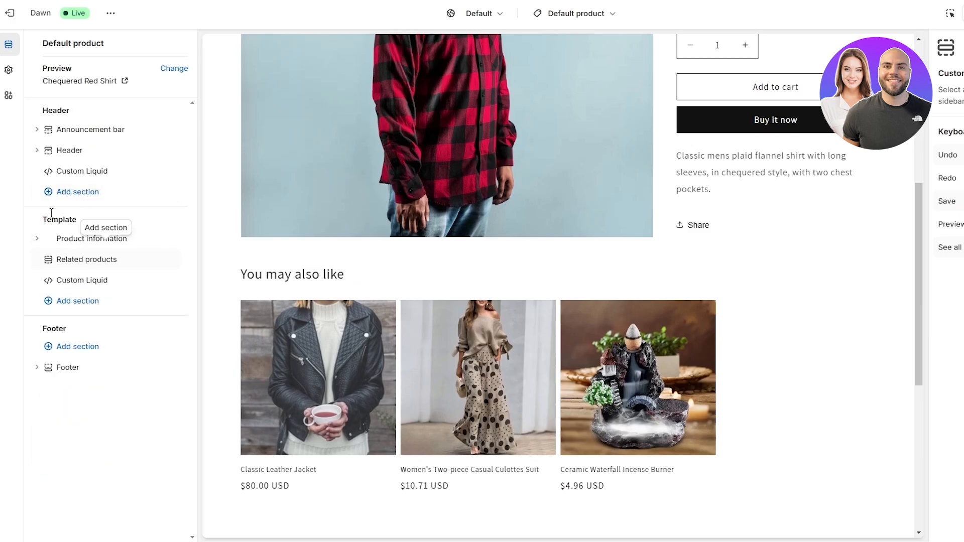
pyautogui.click(84, 197)
pyautogui.click(85, 198)
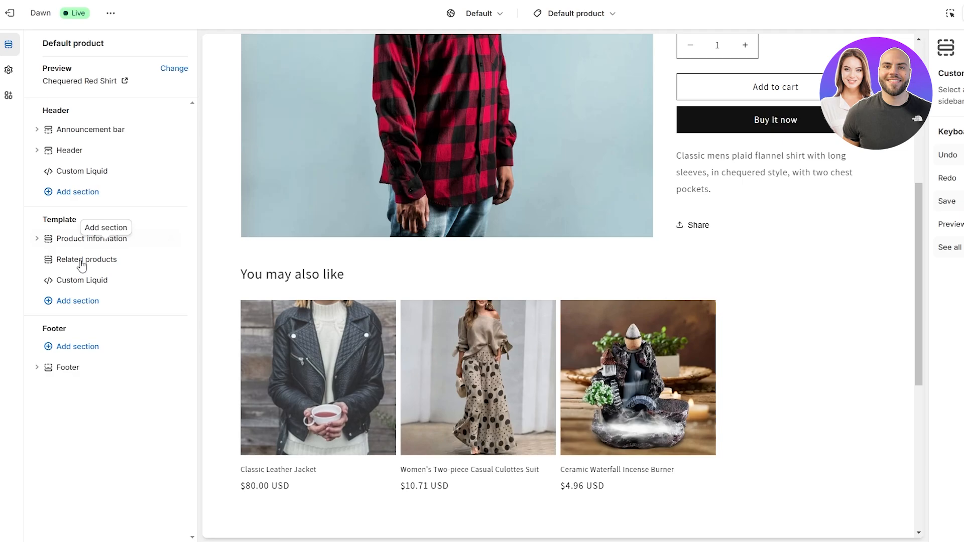
pyautogui.click(79, 303)
pyautogui.click(95, 281)
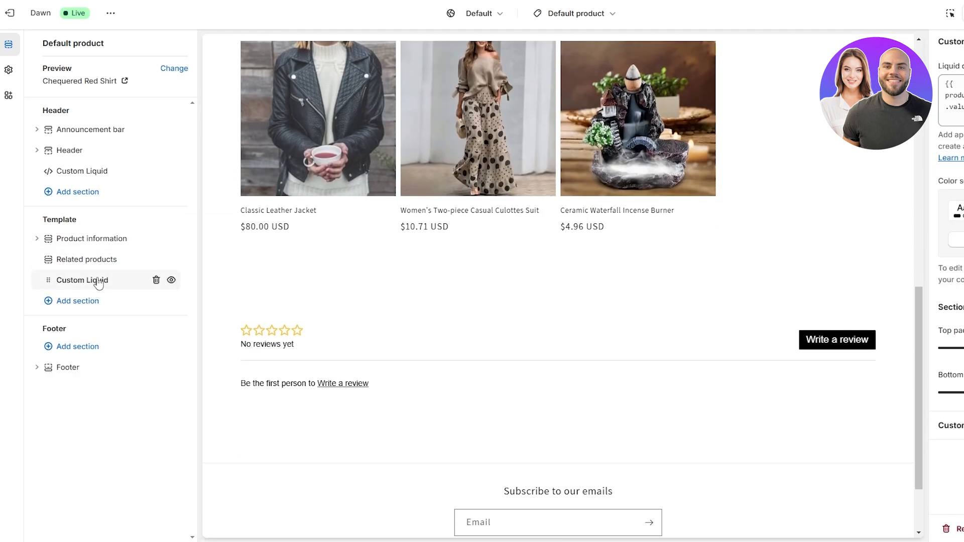
pyautogui.click(156, 280)
# Add an Image with text section to the product template and move it above Related products.
pyautogui.click(125, 283)
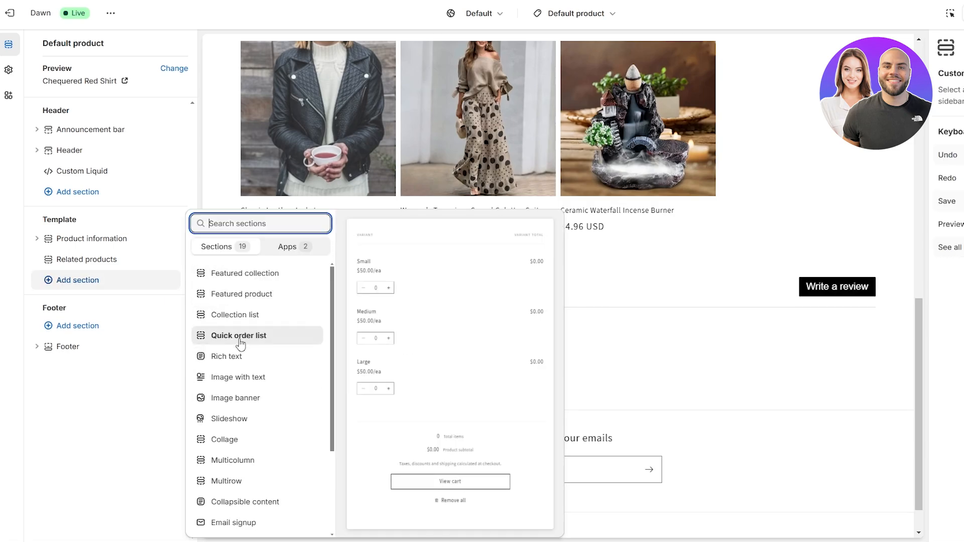
pyautogui.click(237, 377)
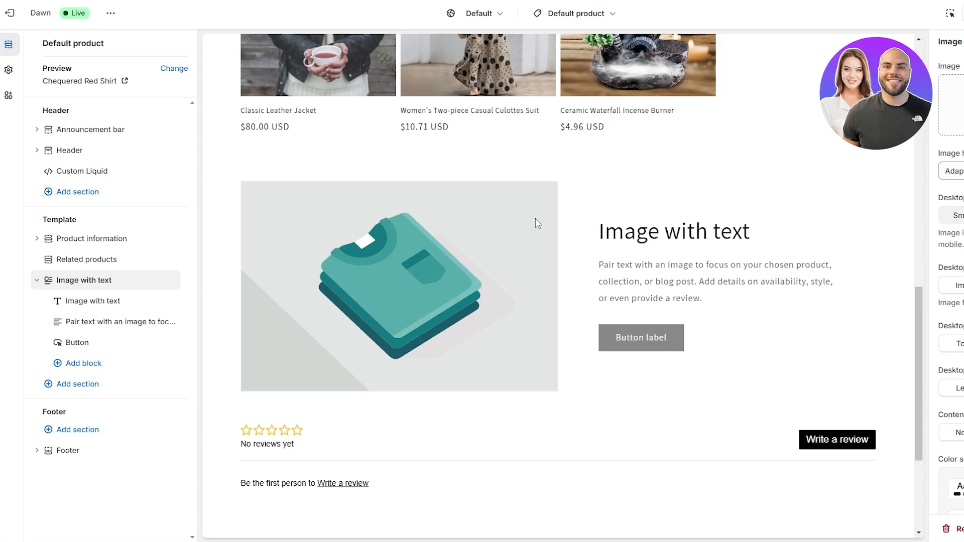
pyautogui.scroll(5, 535, 218)
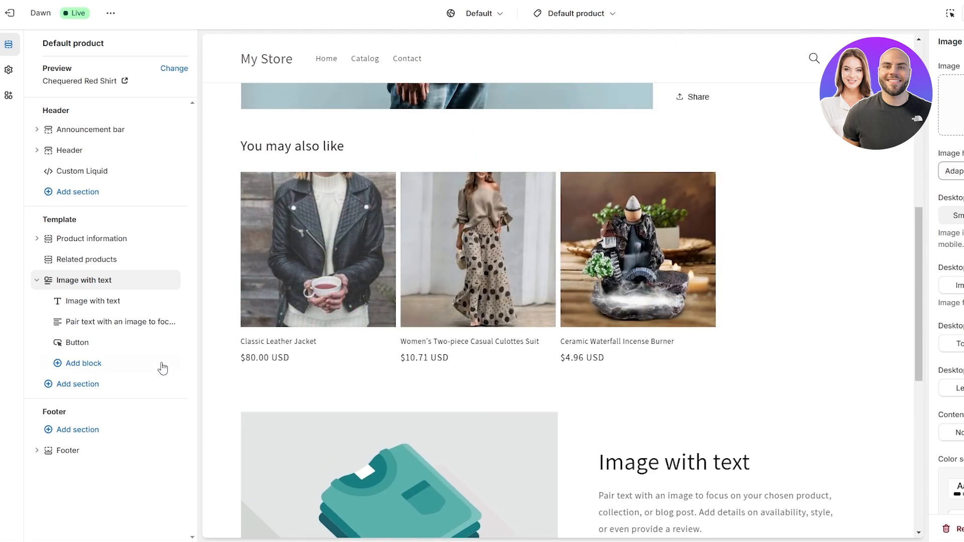
pyautogui.moveTo(34, 280); pyautogui.dragTo(36, 268)
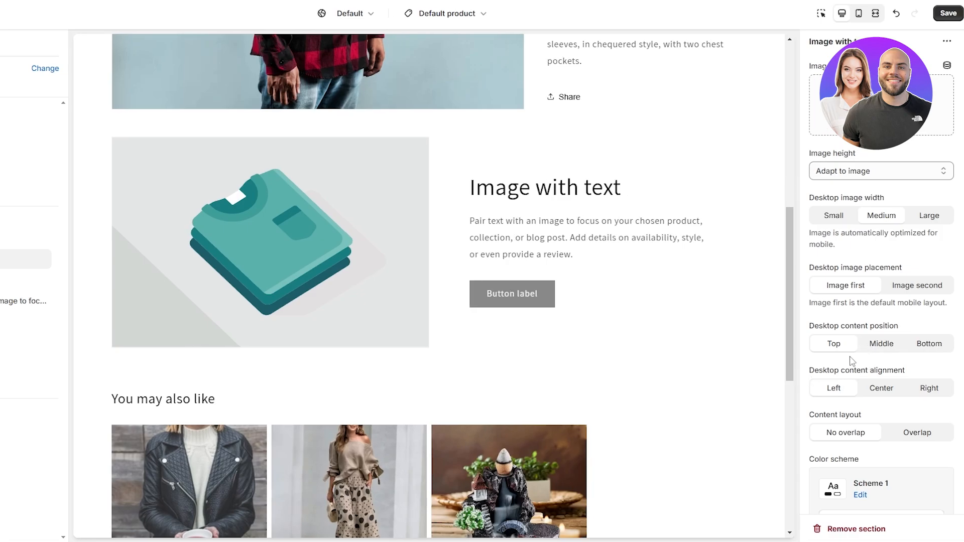
# Set the Image with text section's desktop image placement to Image second and its desktop content alignment to Center.
pyautogui.click(928, 388)
pyautogui.click(881, 388)
pyautogui.click(929, 388)
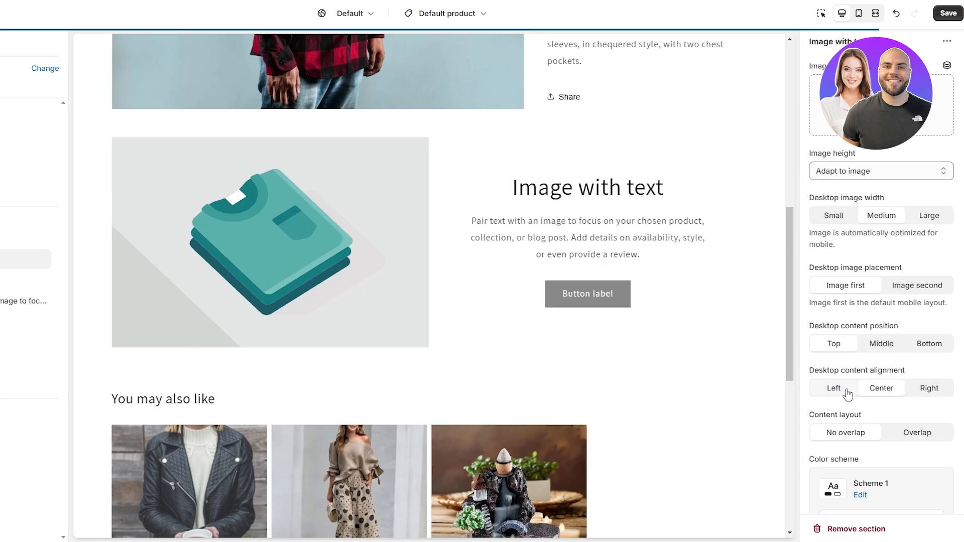
pyautogui.click(915, 290)
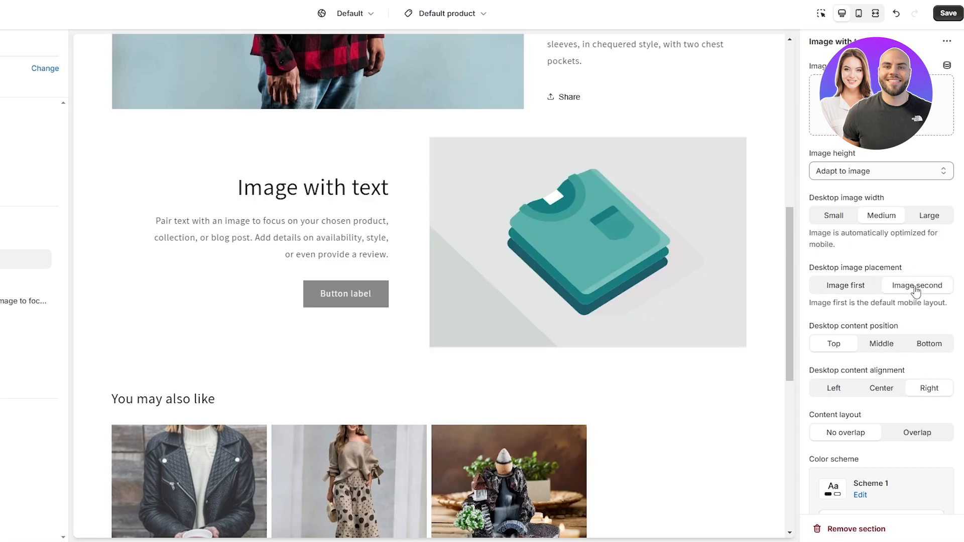
pyautogui.click(872, 388)
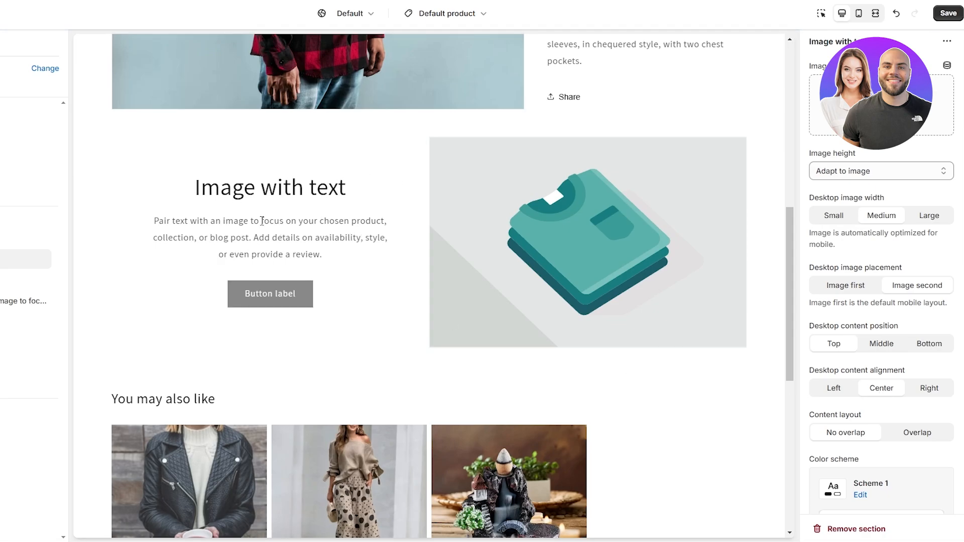
# Connect the Image with text section's image to the VIDEO2 metafield and check it against the Chequered Red Shirt product's settings.
pyautogui.scroll(1, 508, 272)
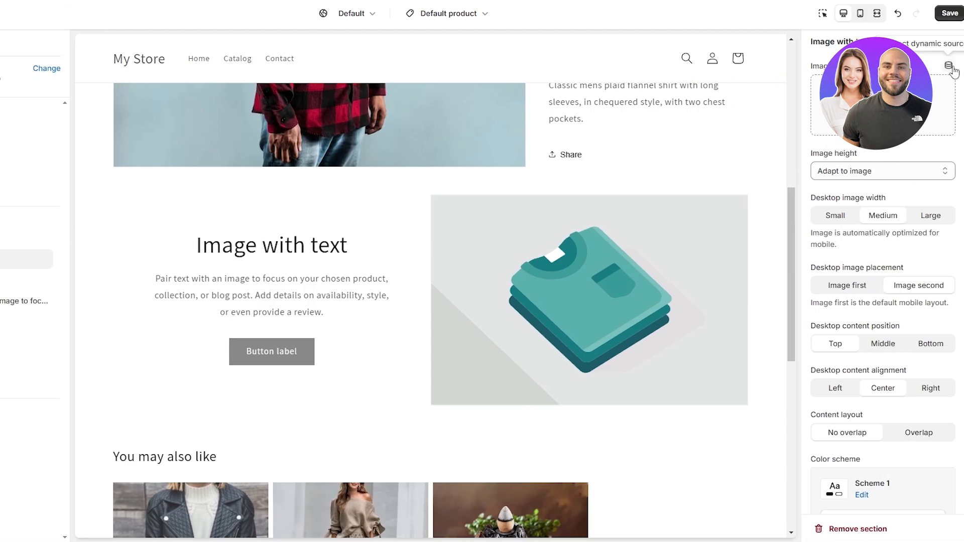
pyautogui.click(952, 71)
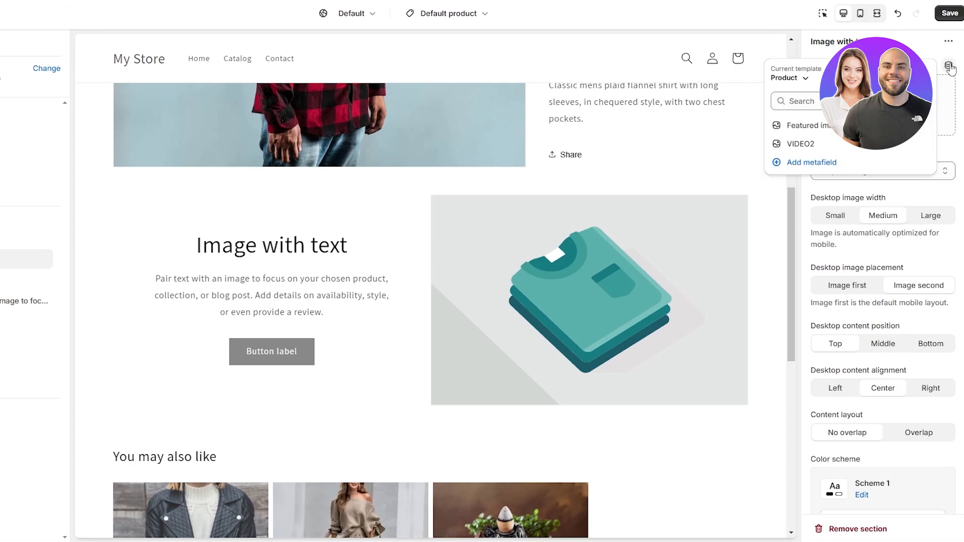
pyautogui.click(801, 144)
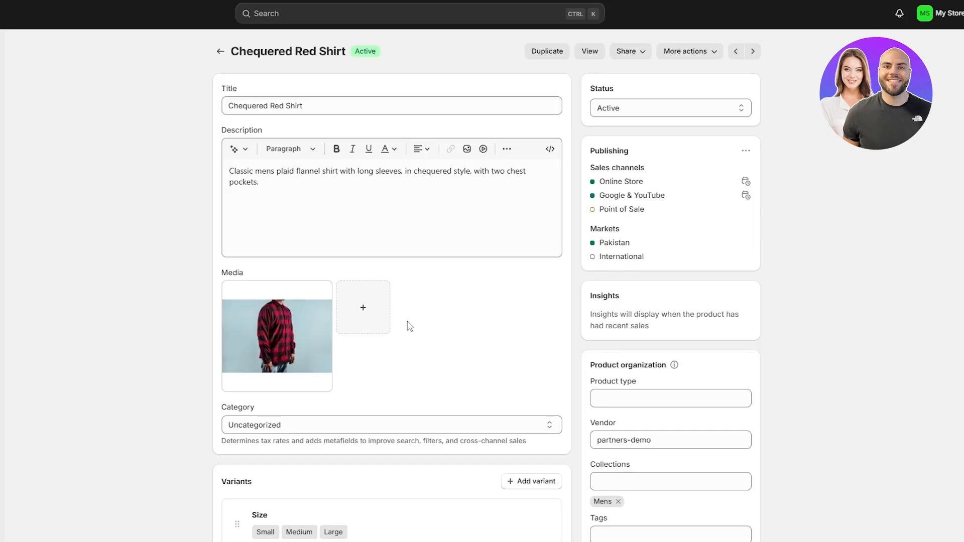
pyautogui.scroll(-10, 409, 325)
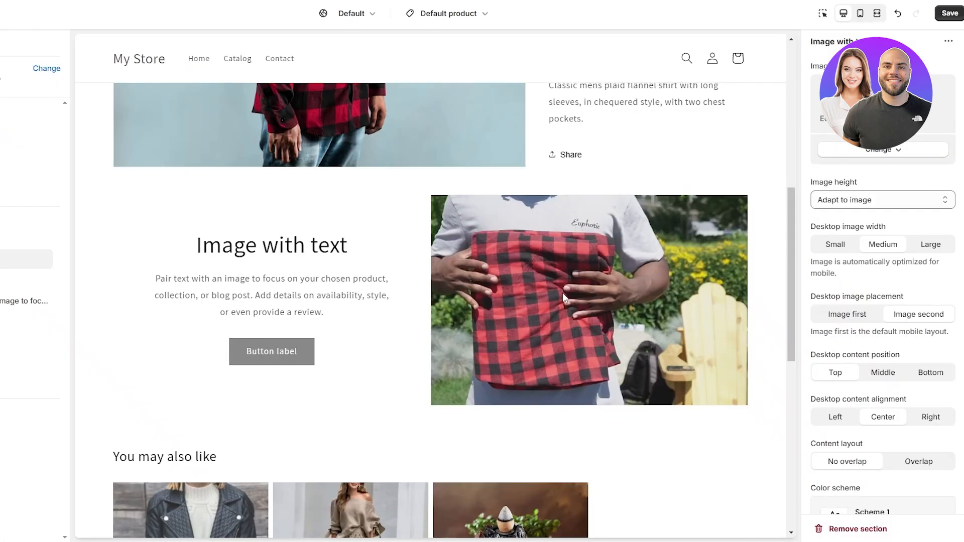
pyautogui.scroll(2, 664, 295)
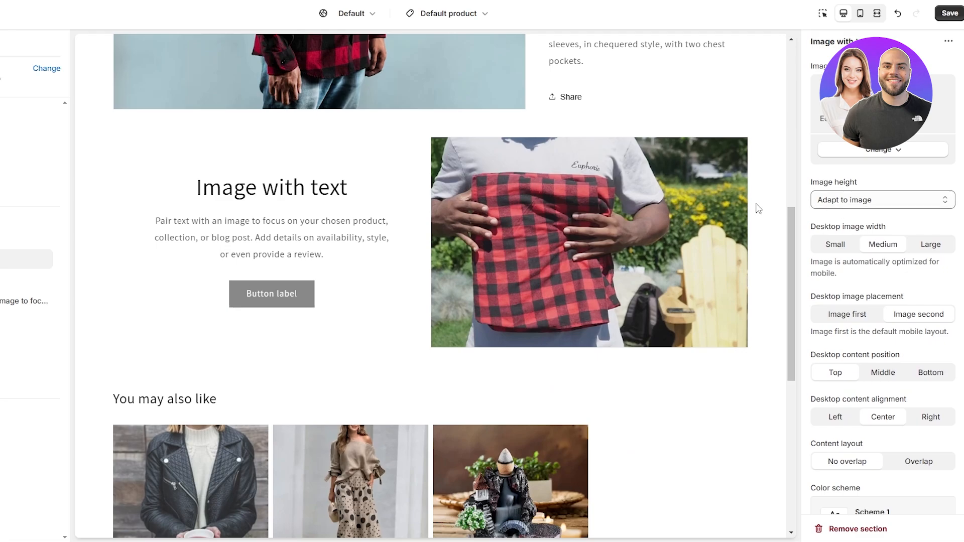
# Save the product template and look over the Image with text section's remaining settings.
pyautogui.click(949, 13)
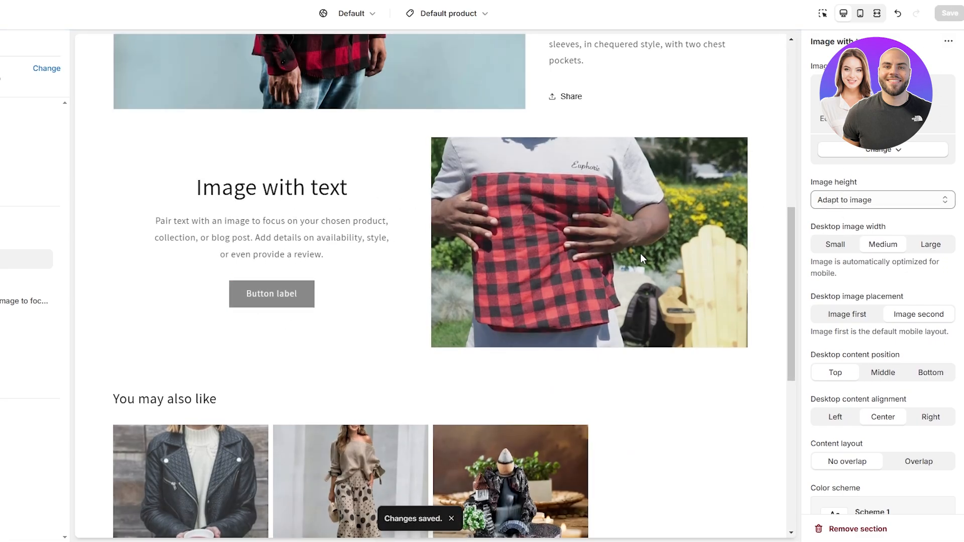
pyautogui.scroll(-4, 947, 289)
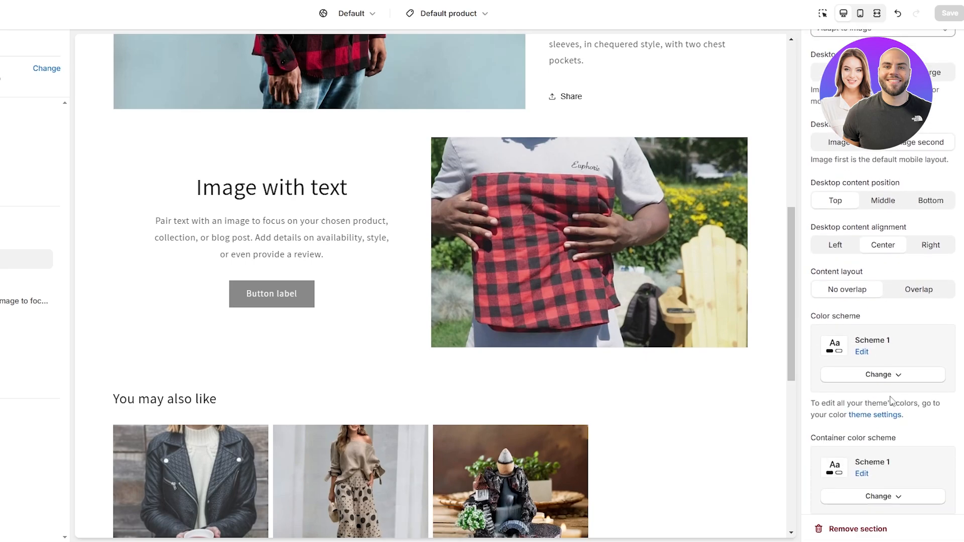
pyautogui.scroll(4, 948, 469)
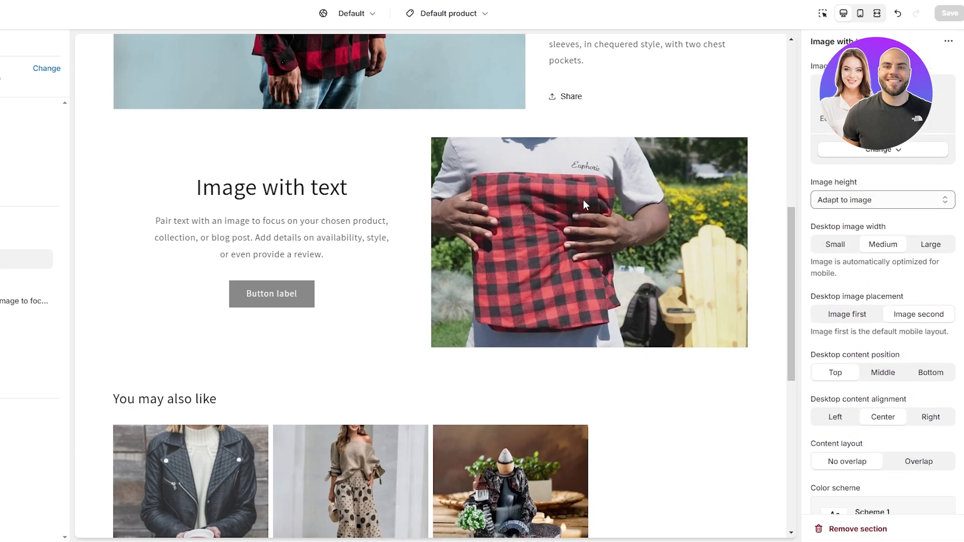
# Examine the Chequered Red Shirt page preview, from the product details down to the Image with text section.
pyautogui.scroll(3, 582, 200)
pyautogui.scroll(3, 586, 386)
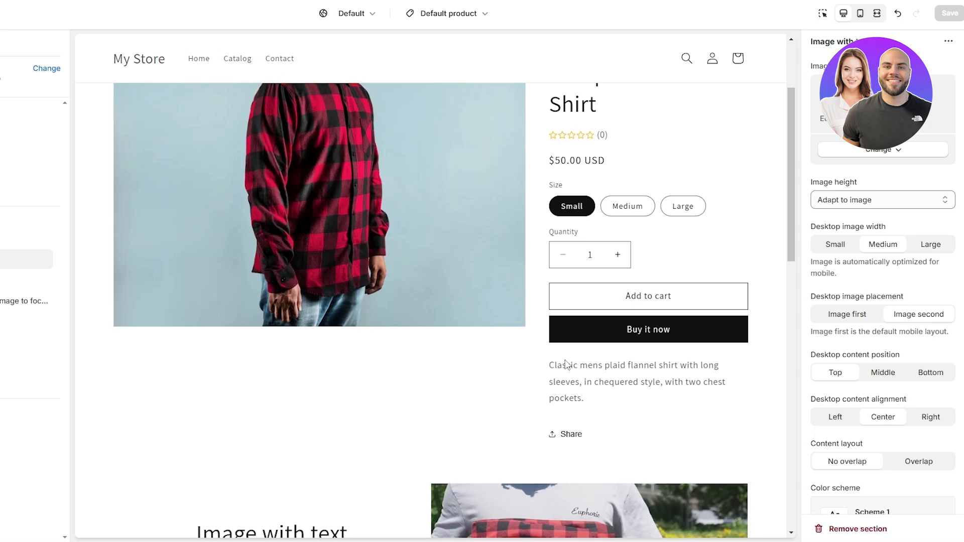
pyautogui.scroll(3, 565, 364)
pyautogui.scroll(-3, 565, 364)
pyautogui.scroll(1, 566, 365)
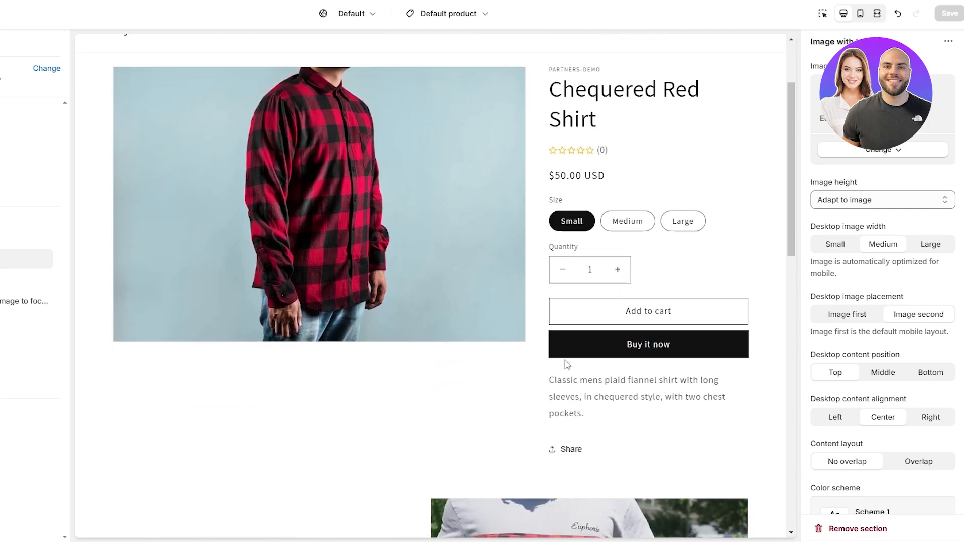
pyautogui.scroll(-6, 565, 363)
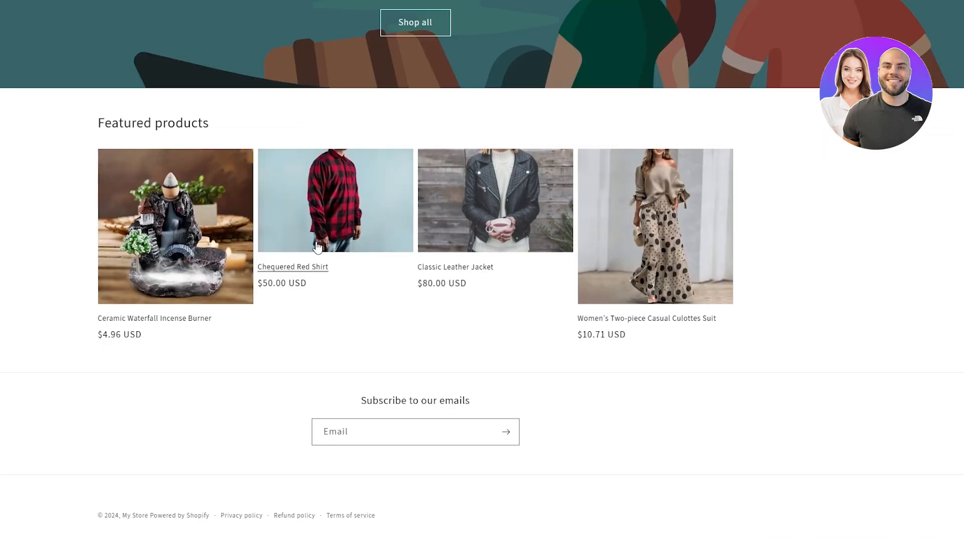
# Open the Chequered Red Shirt from the storefront's Featured products and check the video in its Image with text section.
pyautogui.click(319, 163)
pyautogui.scroll(-6, 622, 323)
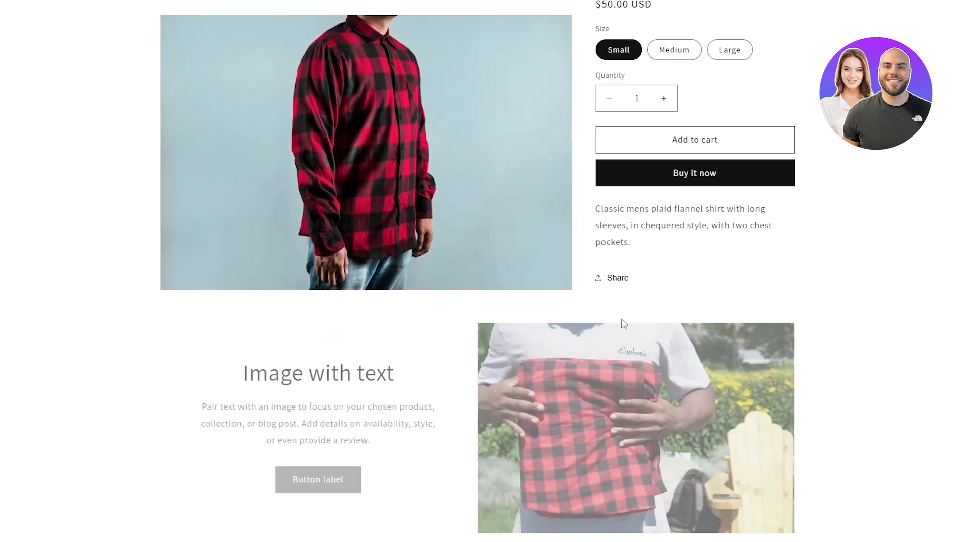
pyautogui.scroll(-4, 653, 337)
pyautogui.scroll(4, 621, 307)
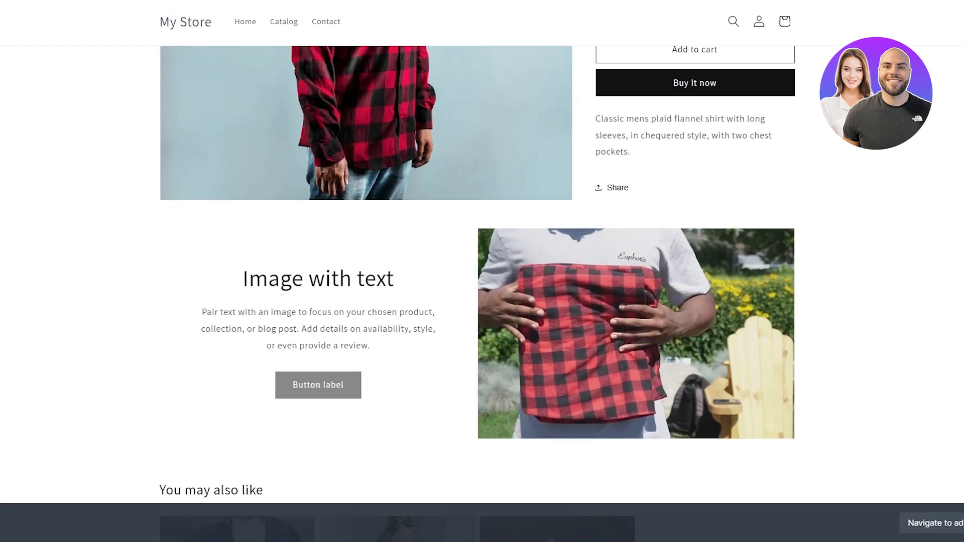
pyautogui.scroll(3, 477, 286)
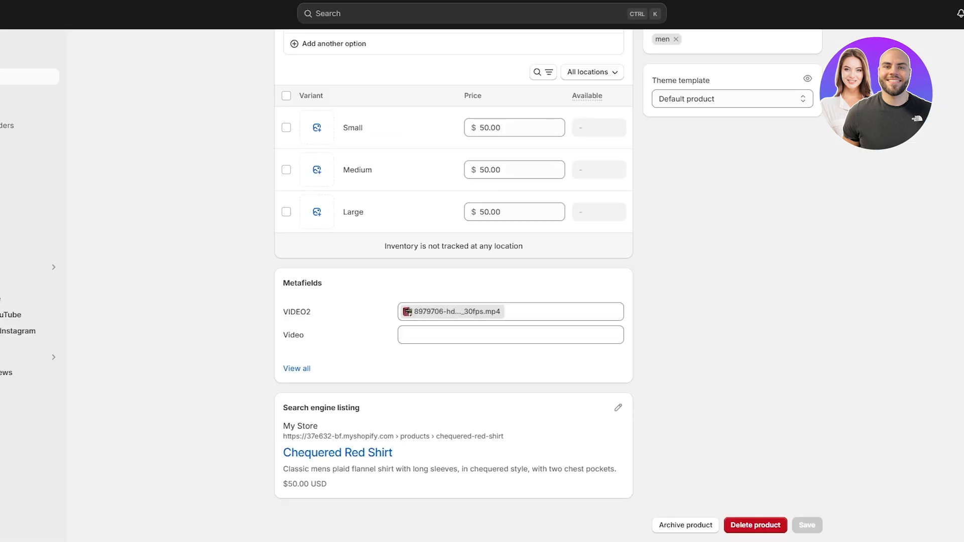
# Return to the store admin, open the store's general settings and close them again.
pyautogui.click(20, 527)
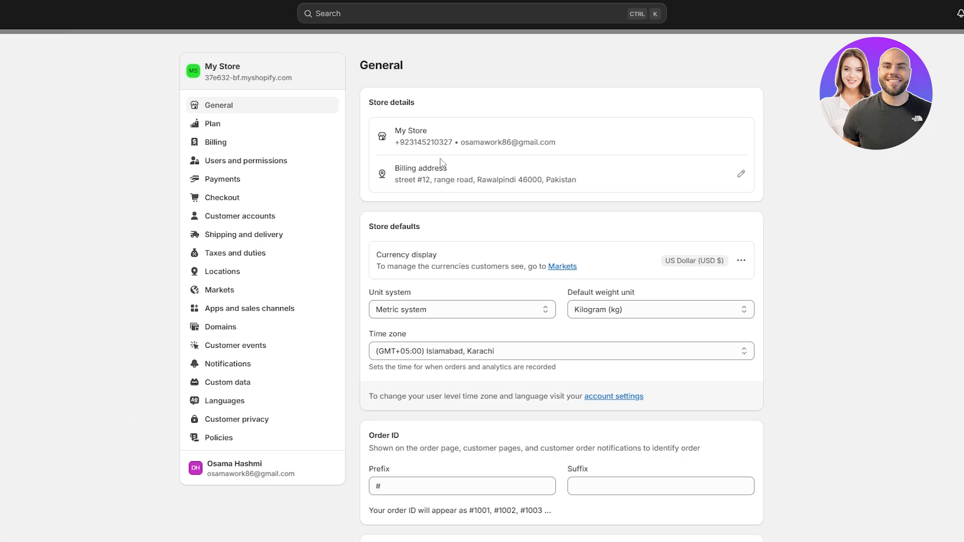
pyautogui.click(958, 49)
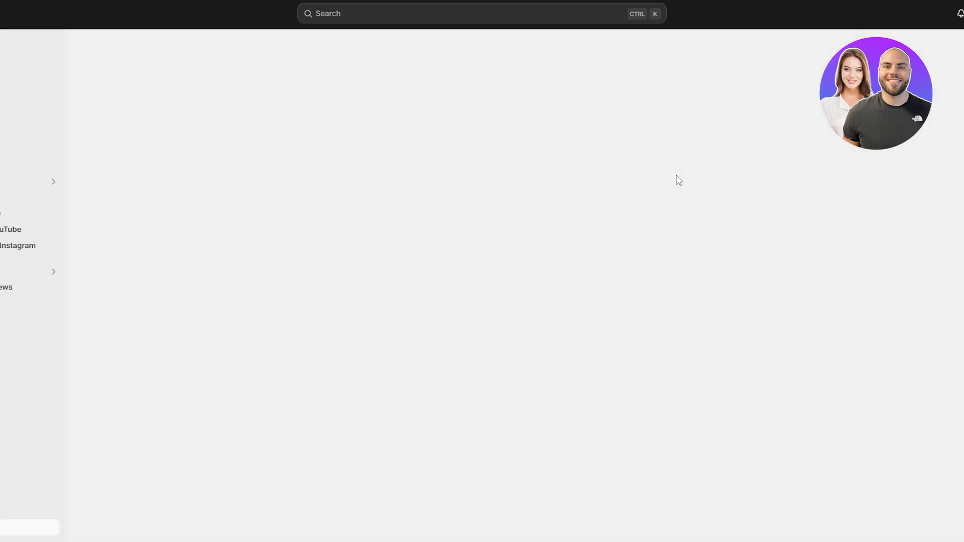